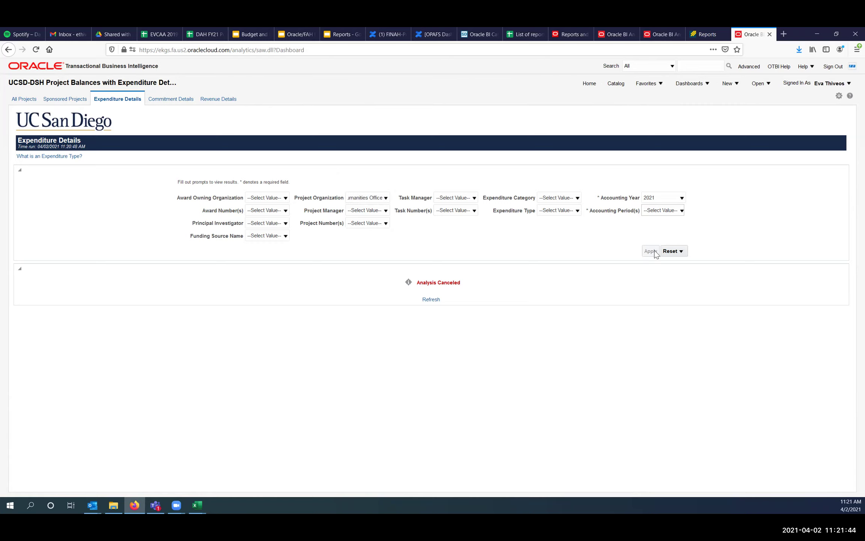
Step: Select Mar-21 and Feb-21 as the accounting periods for the Expenditure Details report
{"action": "left_click", "coordinate": [681, 211]}
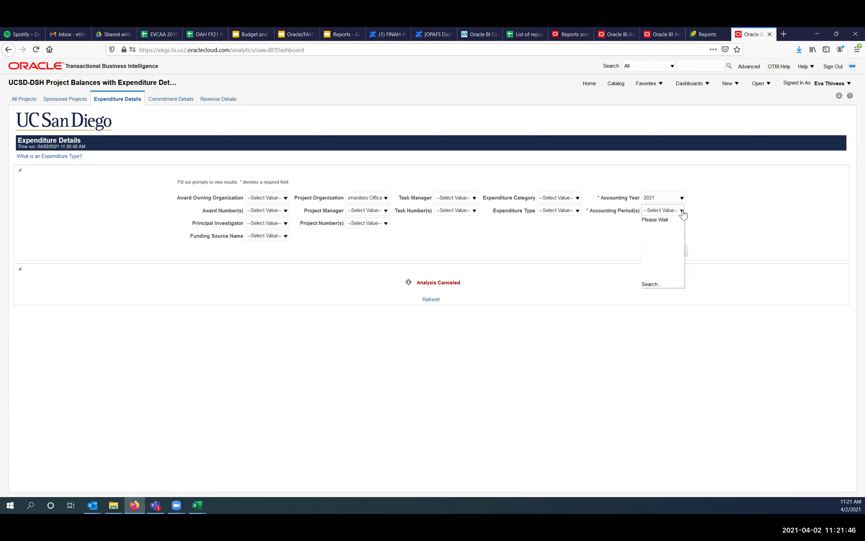
{"action": "left_click", "coordinate": [638, 245]}
{"action": "left_click", "coordinate": [639, 256]}
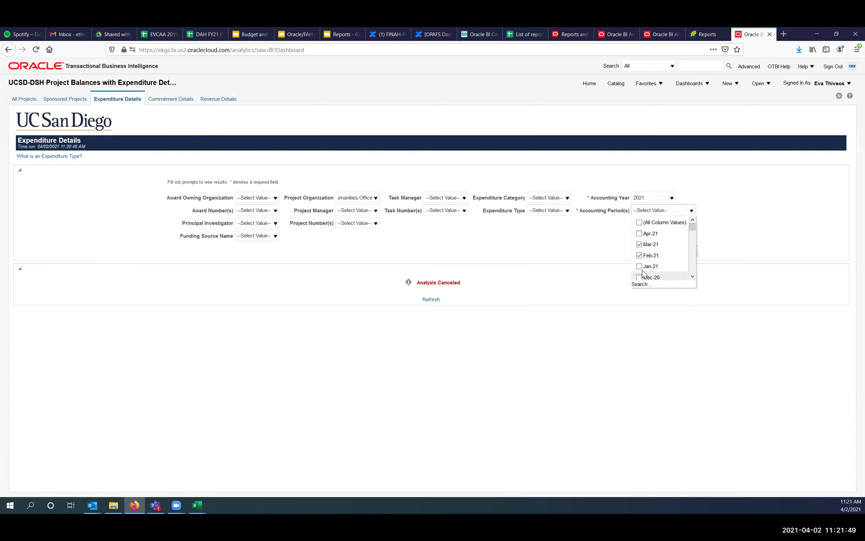
{"action": "left_click", "coordinate": [572, 235]}
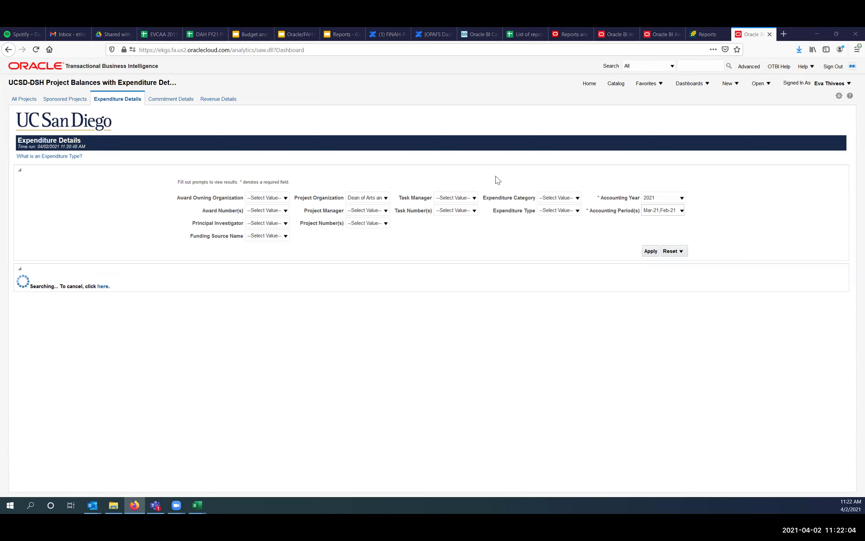
Step: Cancel the running expenditure search and clear the Project Organization filter
{"action": "left_click", "coordinate": [102, 286]}
{"action": "left_click", "coordinate": [375, 200]}
{"action": "key", "text": "BackSpace"}
{"action": "left_click", "coordinate": [477, 231]}
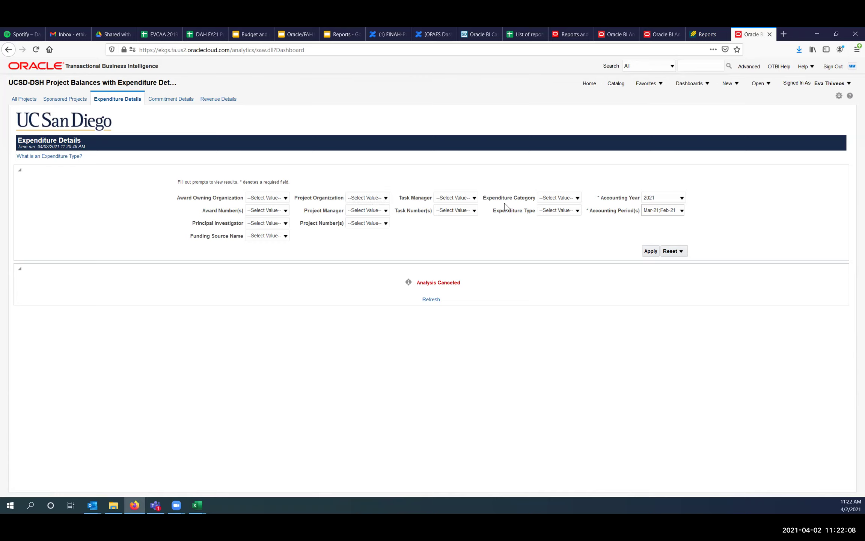
Step: Filter the Expenditure Details report by project number 1030310 and run it
{"action": "left_click", "coordinate": [362, 224]}
{"action": "type", "text": "1030310"}
{"action": "key", "text": "ctrl+a"}
{"action": "left_click", "coordinate": [650, 250]}
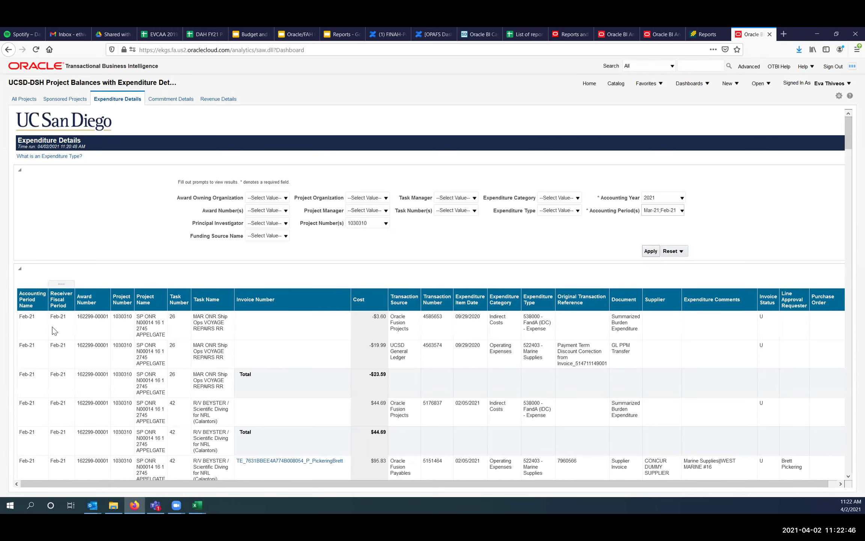
Step: Review all Feb-21 and Mar-21 expenditure lines of project 1030310, including invoice numbers, costs and suppliers, and return to the report's beginning
{"action": "scroll", "coordinate": [52, 326], "scroll_direction": "down", "scroll_amount": 4}
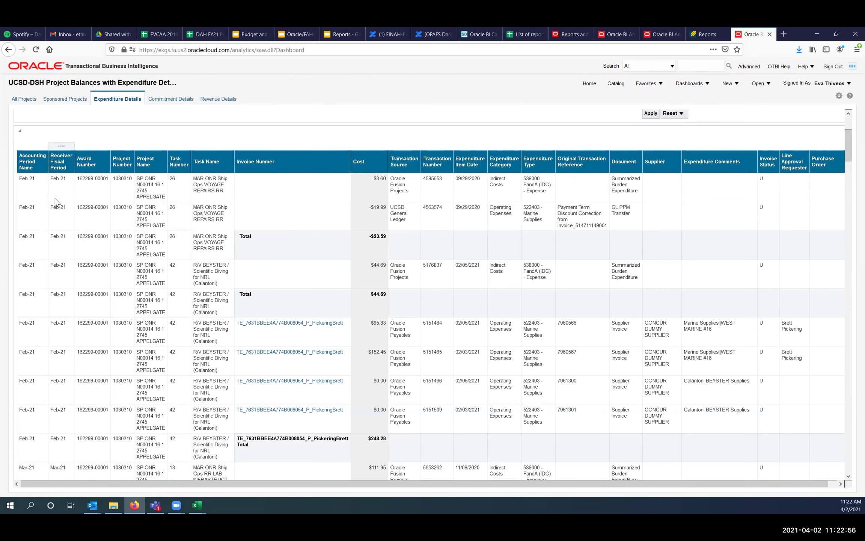
{"action": "scroll", "coordinate": [67, 307], "scroll_direction": "down", "scroll_amount": 1}
{"action": "scroll", "coordinate": [67, 306], "scroll_direction": "down", "scroll_amount": 10}
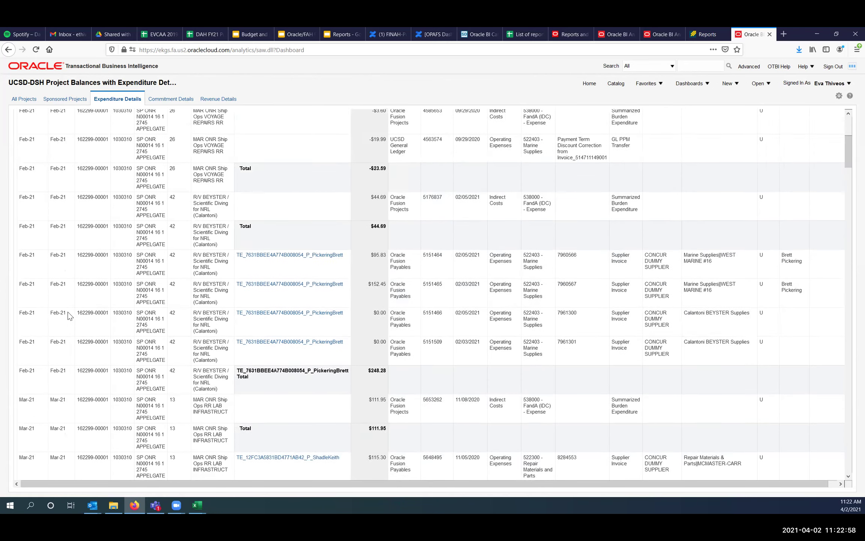
{"action": "scroll", "coordinate": [59, 319], "scroll_direction": "down", "scroll_amount": 4}
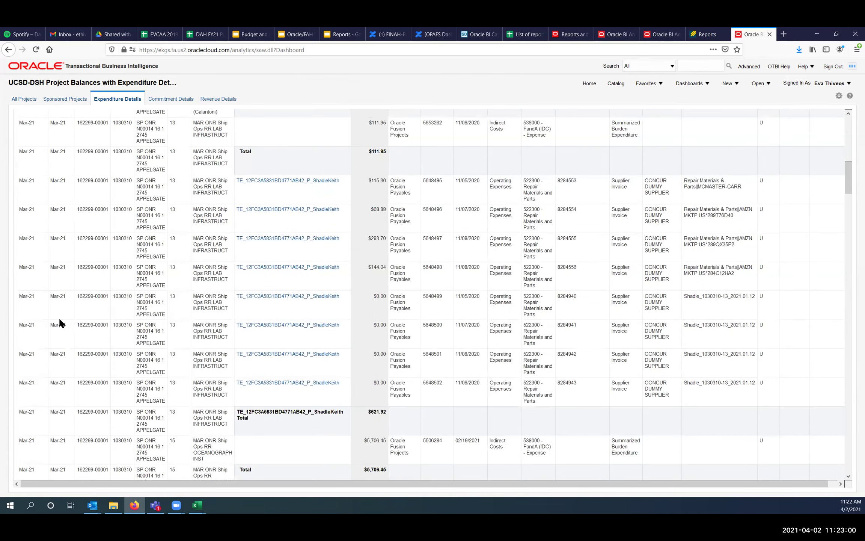
{"action": "scroll", "coordinate": [60, 322], "scroll_direction": "down", "scroll_amount": 3}
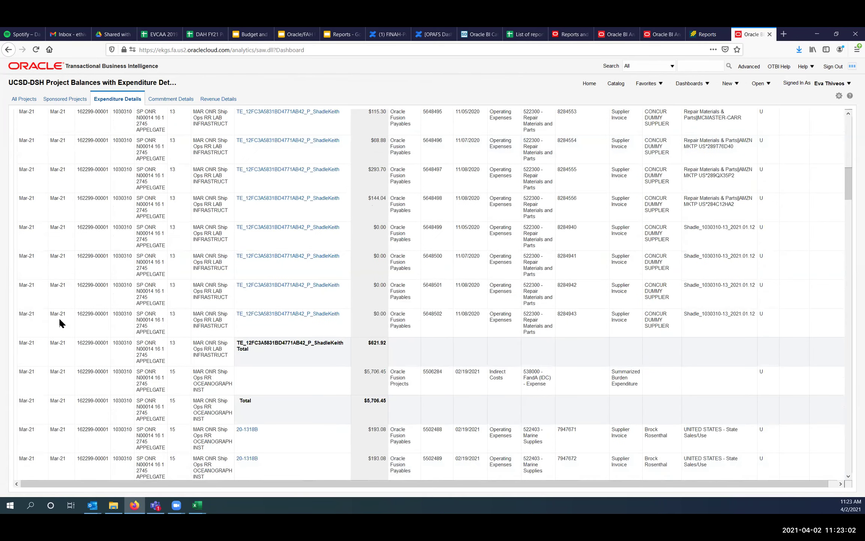
{"action": "scroll", "coordinate": [59, 320], "scroll_direction": "down", "scroll_amount": 9}
{"action": "scroll", "coordinate": [59, 317], "scroll_direction": "down", "scroll_amount": 20}
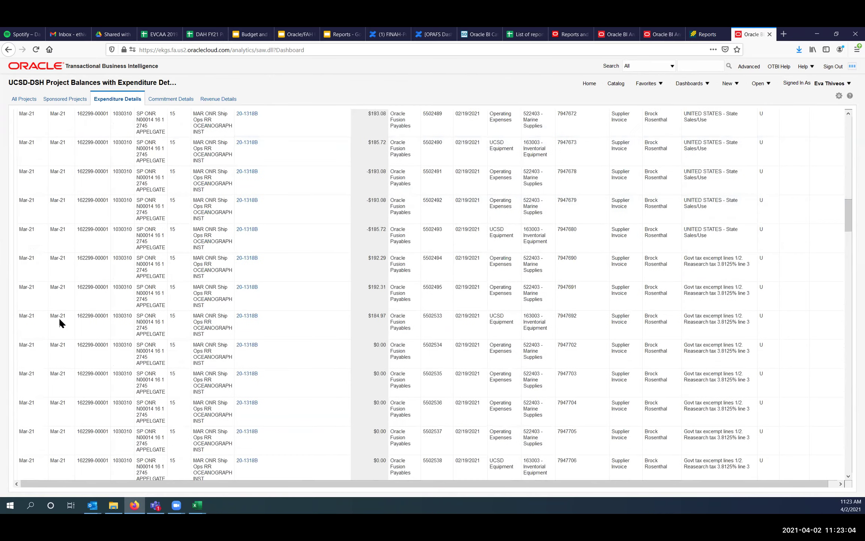
{"action": "scroll", "coordinate": [60, 320], "scroll_direction": "down", "scroll_amount": 12}
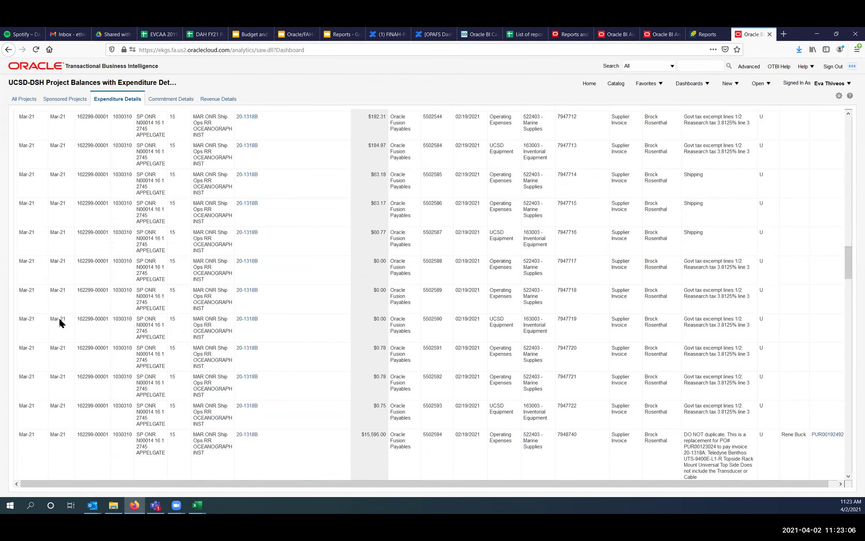
{"action": "scroll", "coordinate": [60, 319], "scroll_direction": "down", "scroll_amount": 9}
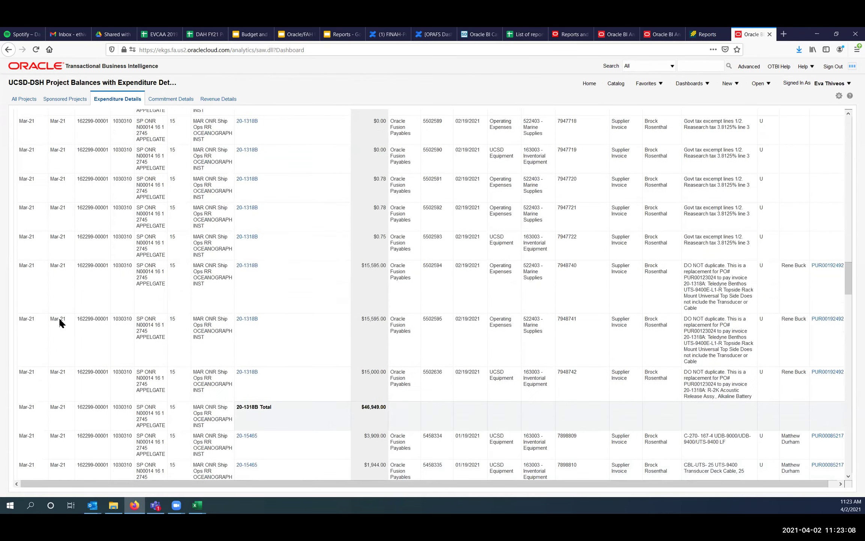
{"action": "scroll", "coordinate": [62, 323], "scroll_direction": "down", "scroll_amount": 12}
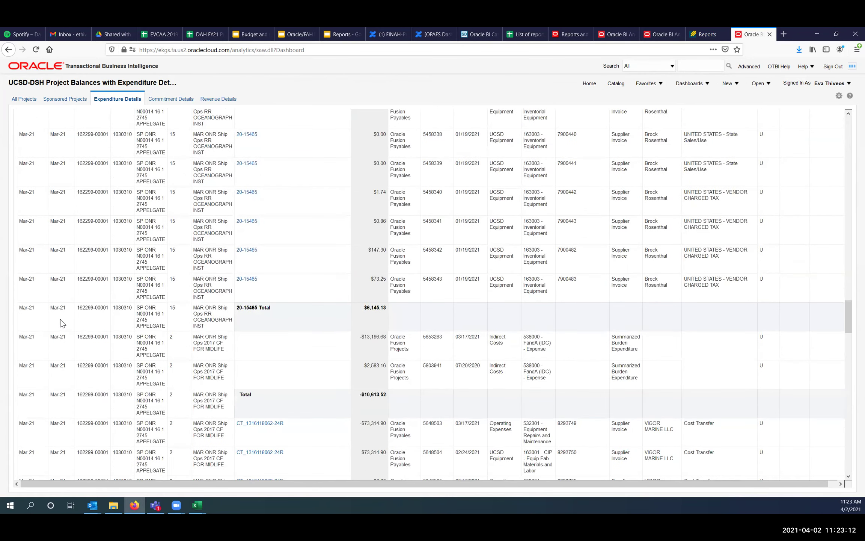
{"action": "scroll", "coordinate": [62, 323], "scroll_direction": "down", "scroll_amount": 6}
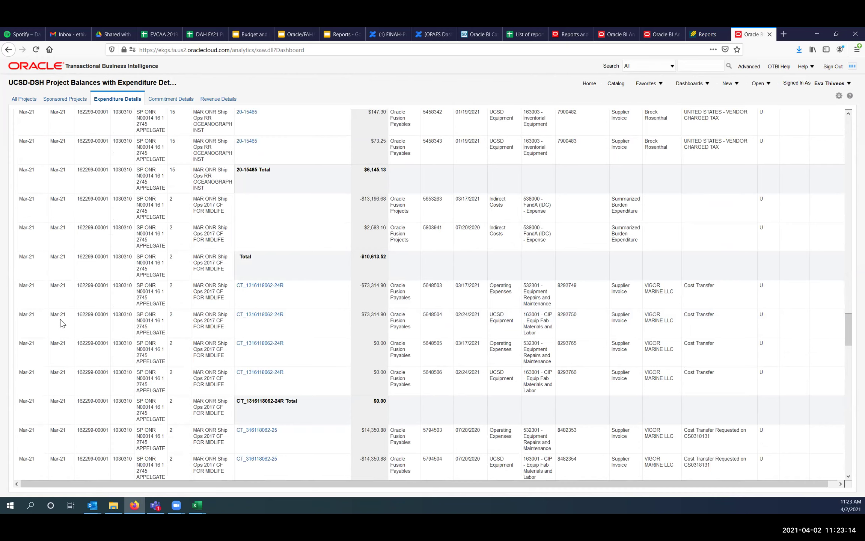
{"action": "scroll", "coordinate": [63, 324], "scroll_direction": "down", "scroll_amount": 15}
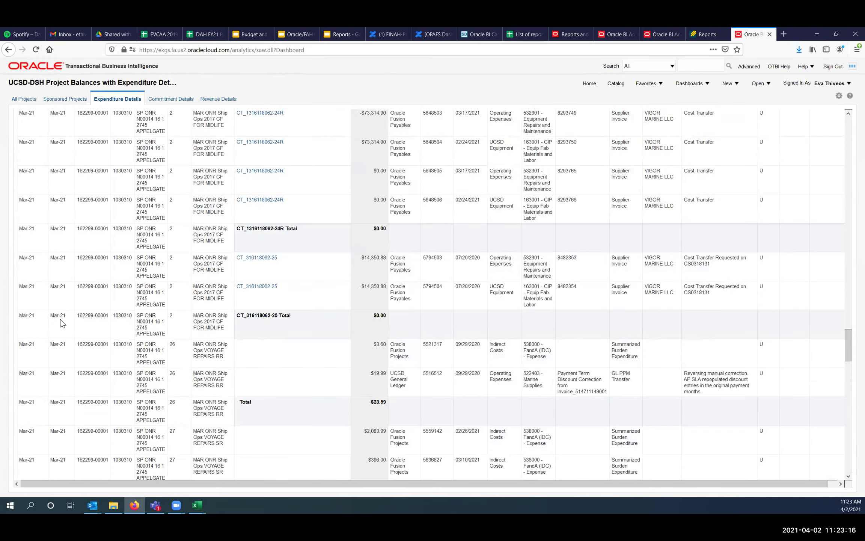
{"action": "scroll", "coordinate": [63, 322], "scroll_direction": "down", "scroll_amount": 15}
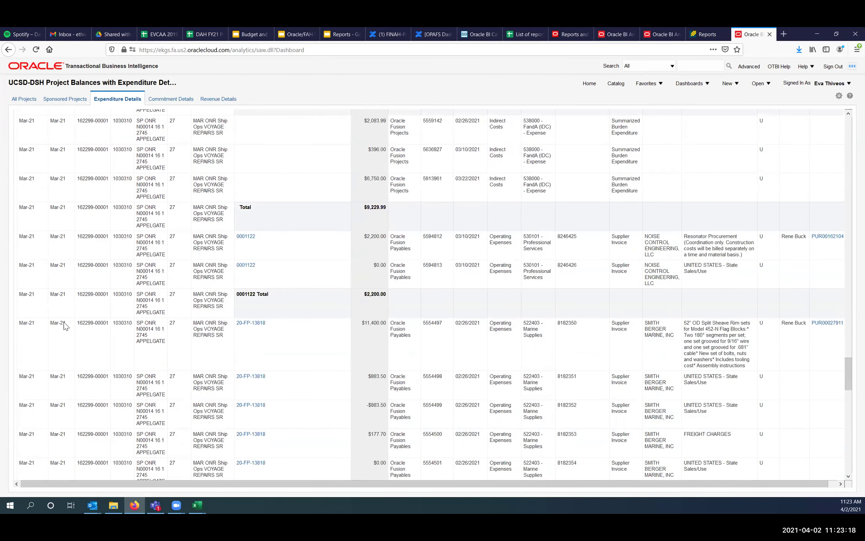
{"action": "scroll", "coordinate": [69, 328], "scroll_direction": "down", "scroll_amount": 15}
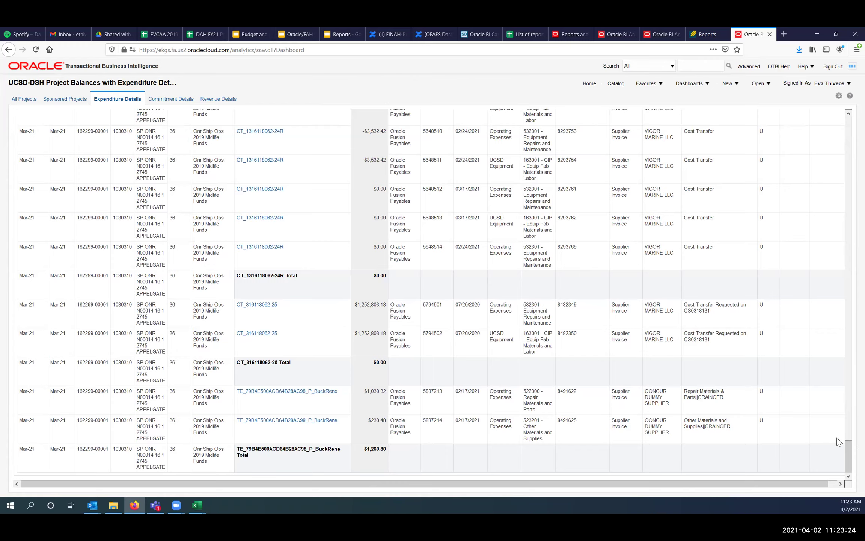
{"action": "left_click_drag", "start_coordinate": [849, 454], "coordinate": [843, 141]}
{"action": "scroll", "coordinate": [843, 142], "scroll_direction": "up", "scroll_amount": 15}
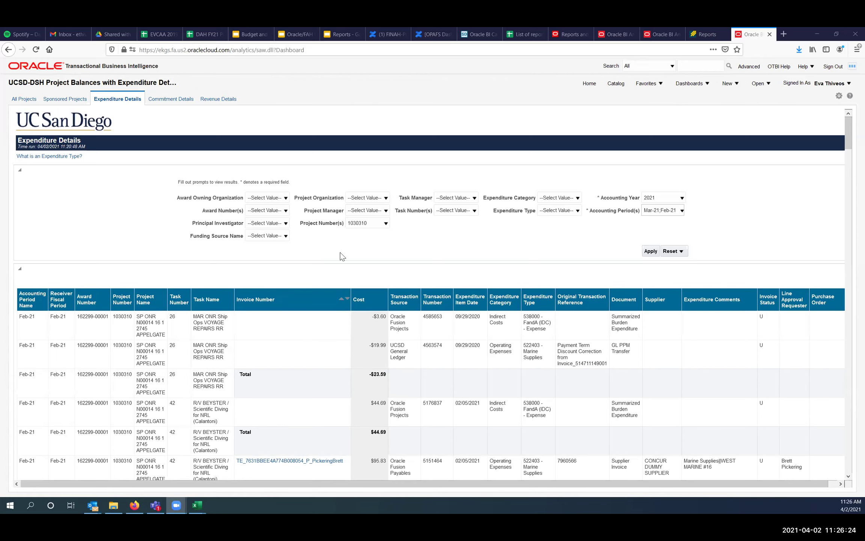
Step: Open the invoice details for the $95.83 Marine Supplies expenditure of Feb-21 under task 42
{"action": "scroll", "coordinate": [317, 330], "scroll_direction": "down", "scroll_amount": 3}
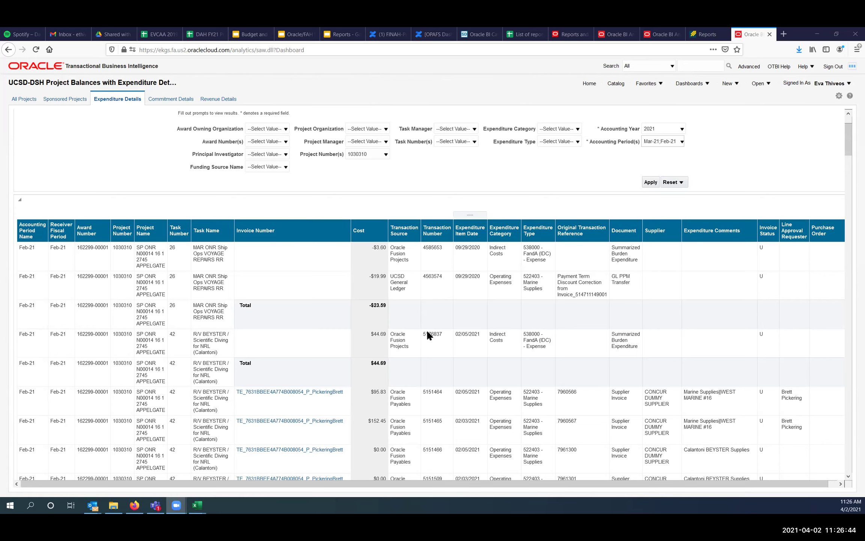
{"action": "scroll", "coordinate": [308, 359], "scroll_direction": "down", "scroll_amount": 1}
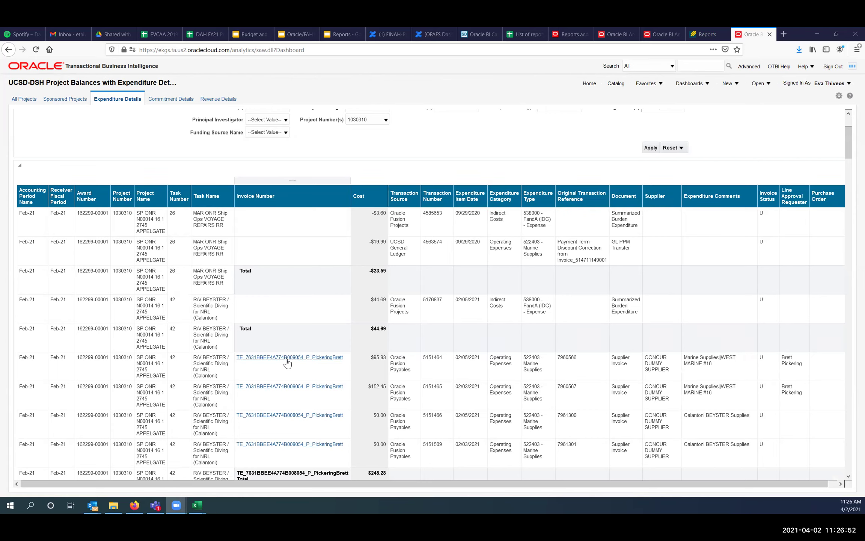
{"action": "left_click", "coordinate": [288, 361]}
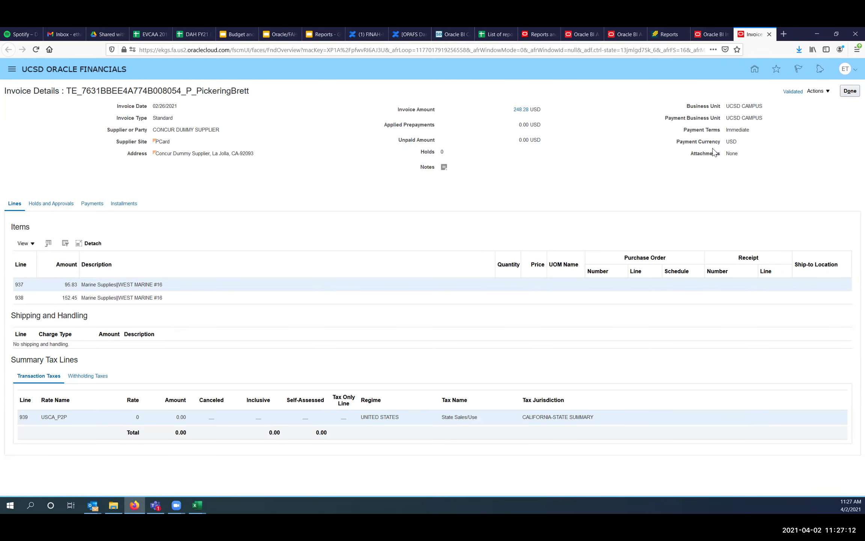
Step: Compare the Marine Supplies invoice details with the matching task 42 lines and invoice total in the Expenditure Details report
{"action": "left_click", "coordinate": [712, 36]}
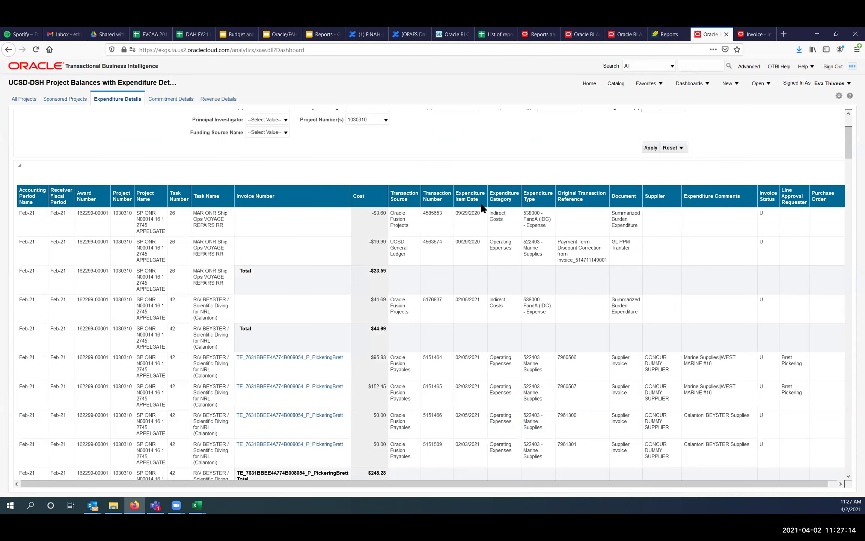
{"action": "scroll", "coordinate": [452, 318], "scroll_direction": "down", "scroll_amount": 10}
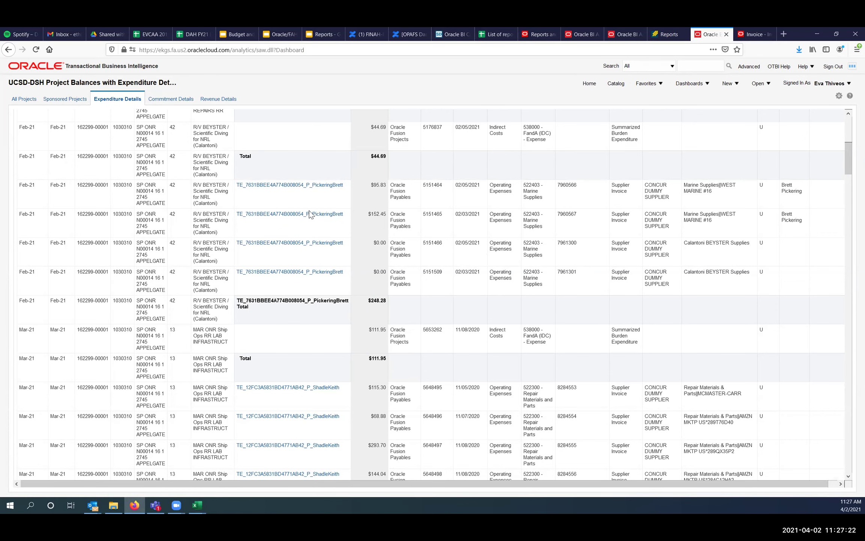
{"action": "scroll", "coordinate": [307, 222], "scroll_direction": "up", "scroll_amount": 2}
{"action": "scroll", "coordinate": [307, 222], "scroll_direction": "up", "scroll_amount": 3}
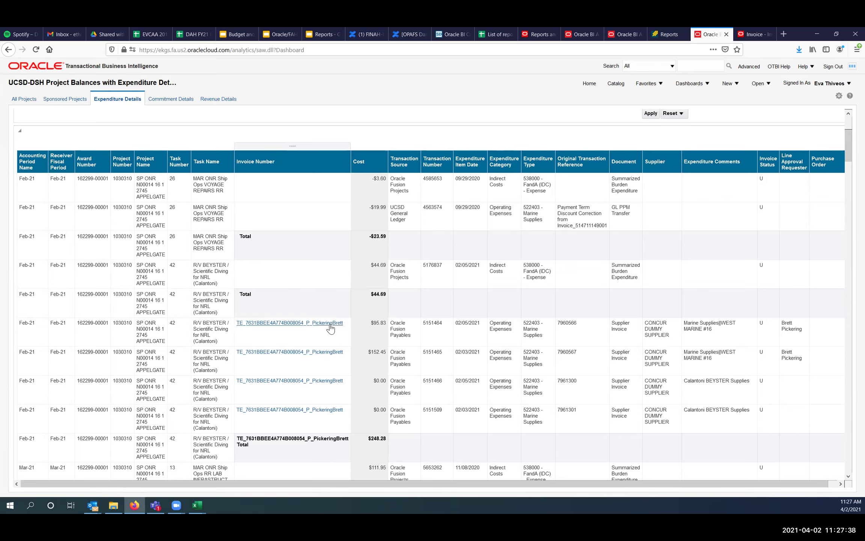
{"action": "left_click", "coordinate": [747, 34]}
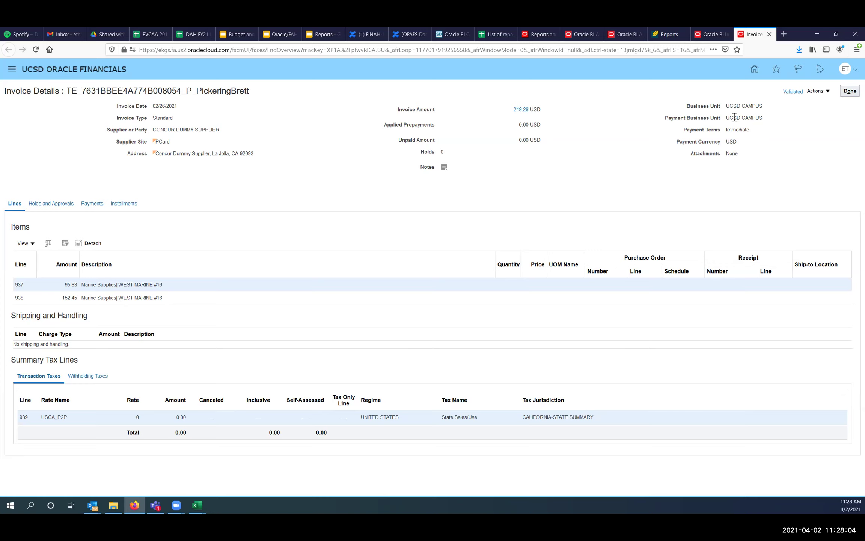
{"action": "left_click", "coordinate": [706, 32]}
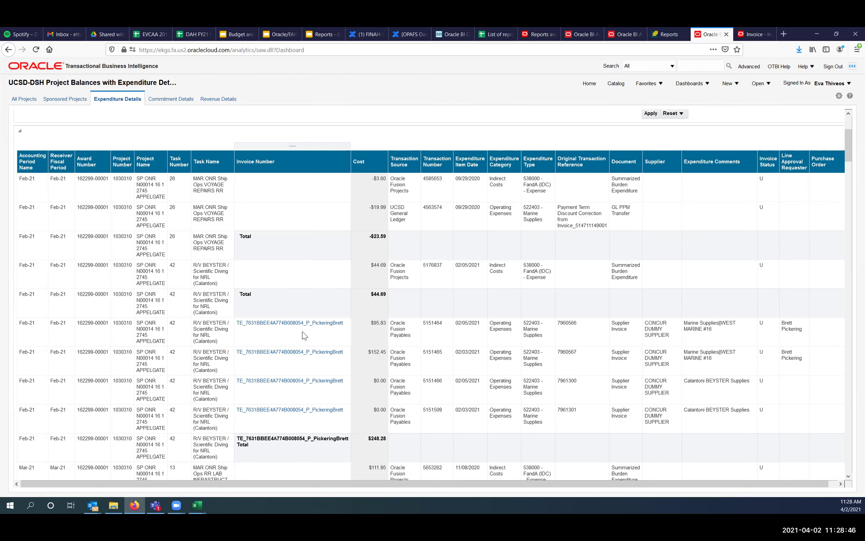
{"action": "scroll", "coordinate": [304, 338], "scroll_direction": "down", "scroll_amount": 5}
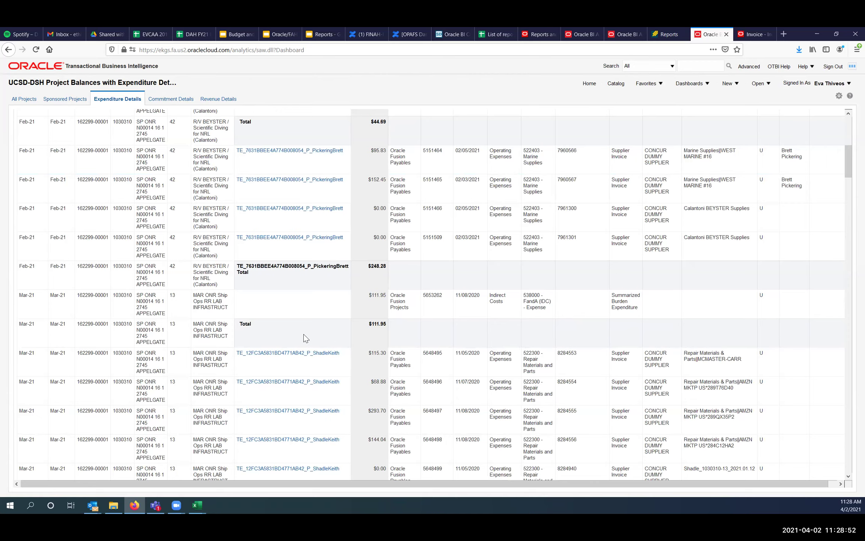
{"action": "scroll", "coordinate": [302, 334], "scroll_direction": "up", "scroll_amount": 4}
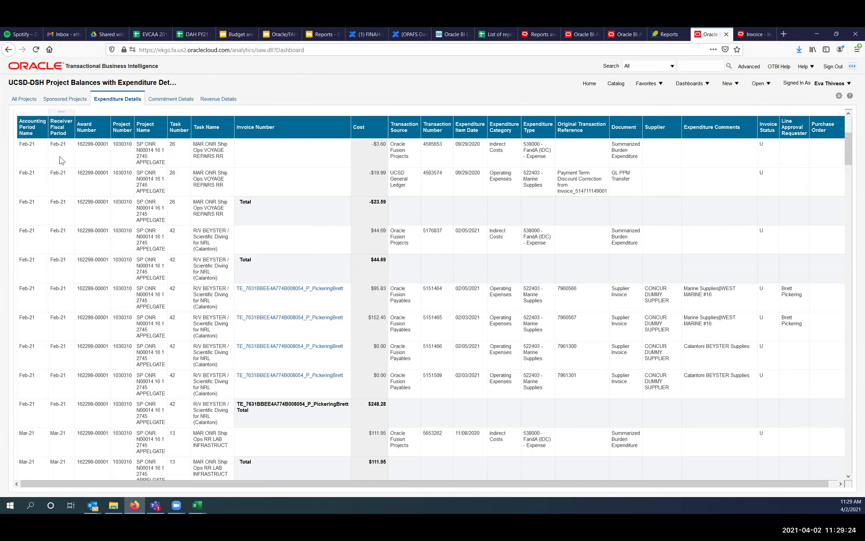
{"action": "scroll", "coordinate": [62, 160], "scroll_direction": "up", "scroll_amount": 3}
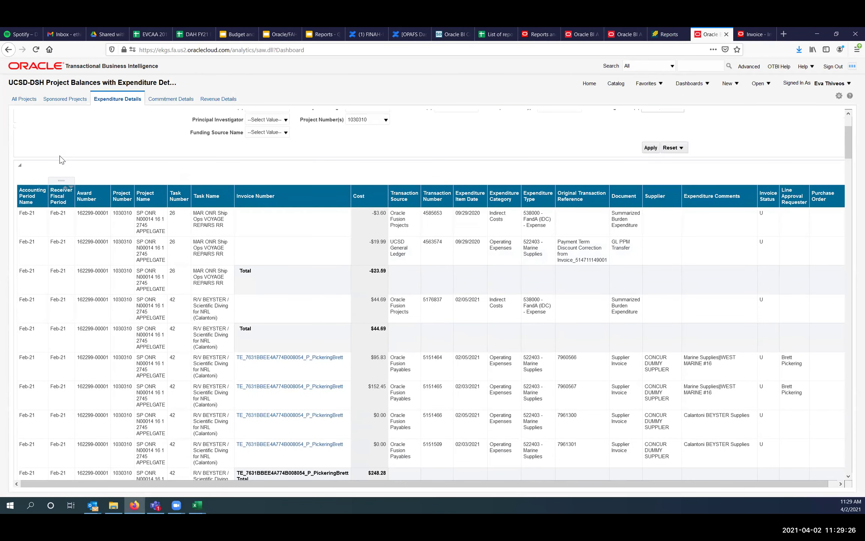
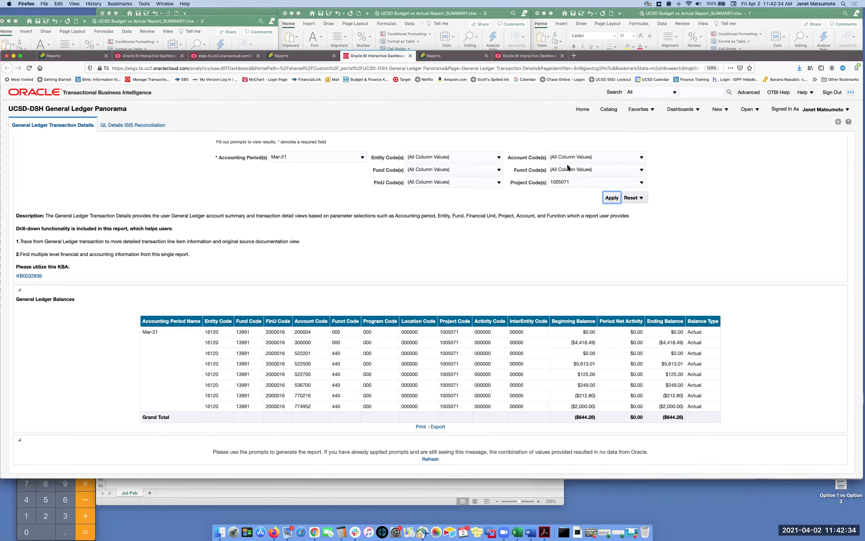
Step: Compare project 1005071's ITD remaining budget in the All Projects report with its Mar-21 balances in the General Ledger Panorama
{"action": "left_click", "coordinate": [522, 57]}
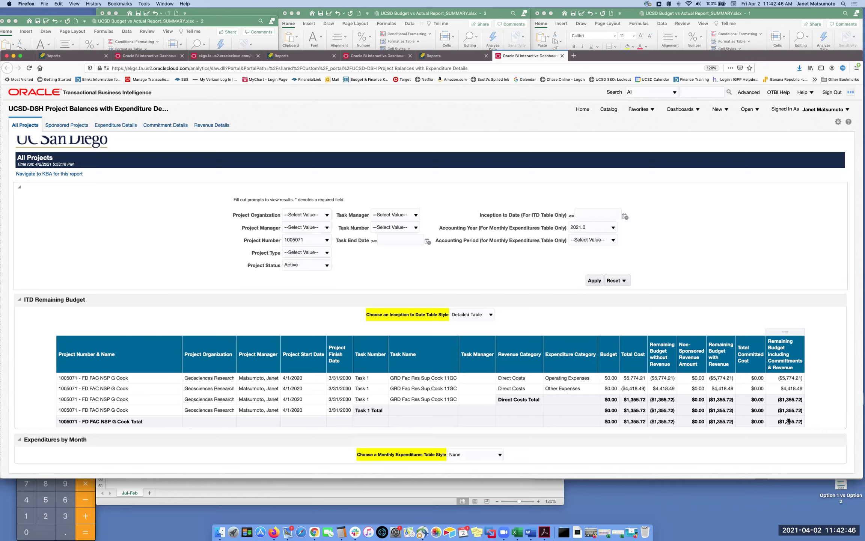
{"action": "left_click", "coordinate": [376, 56]}
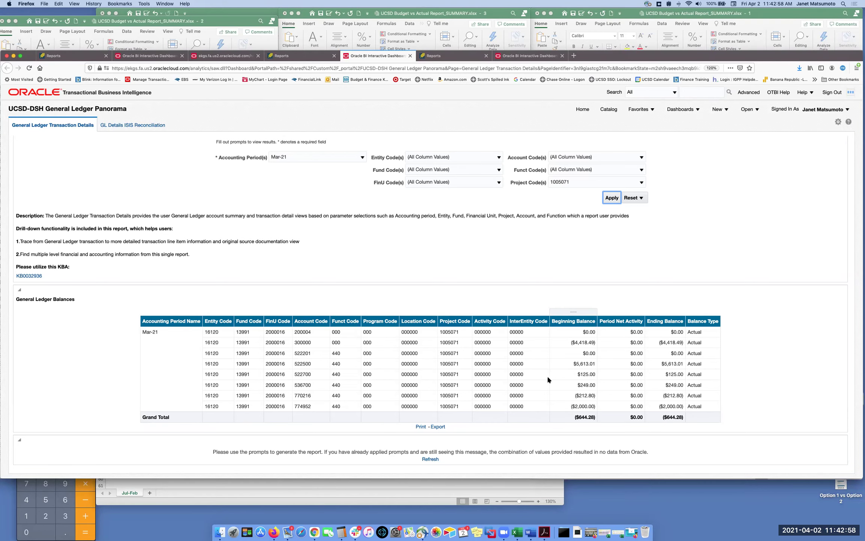
{"action": "left_click", "coordinate": [526, 56]}
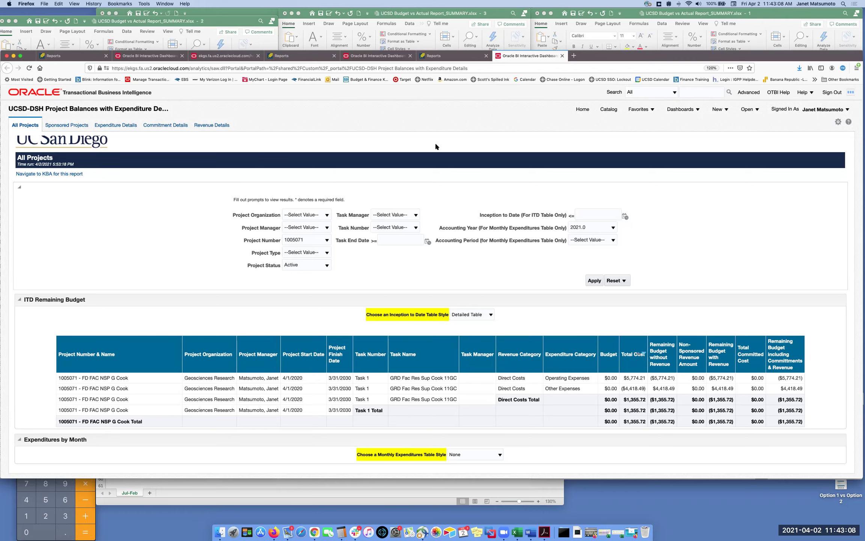
{"action": "left_click", "coordinate": [387, 57]}
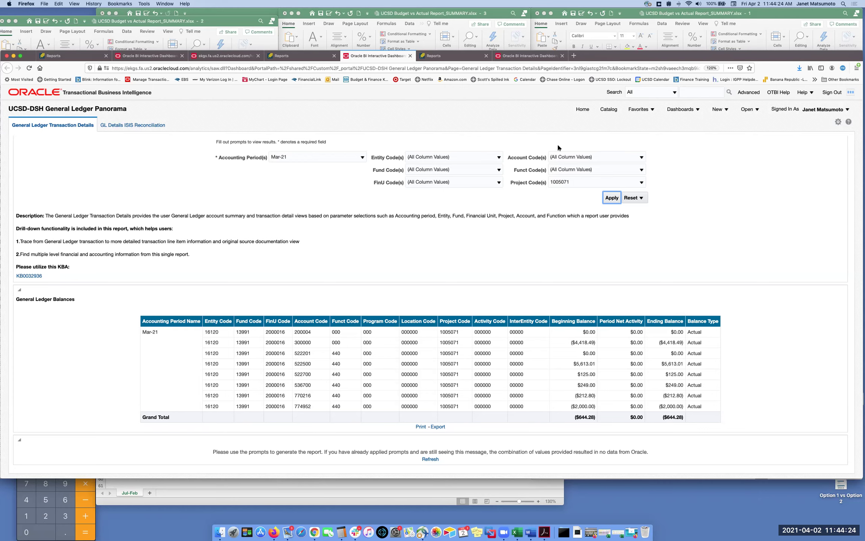
{"action": "left_click", "coordinate": [539, 55]}
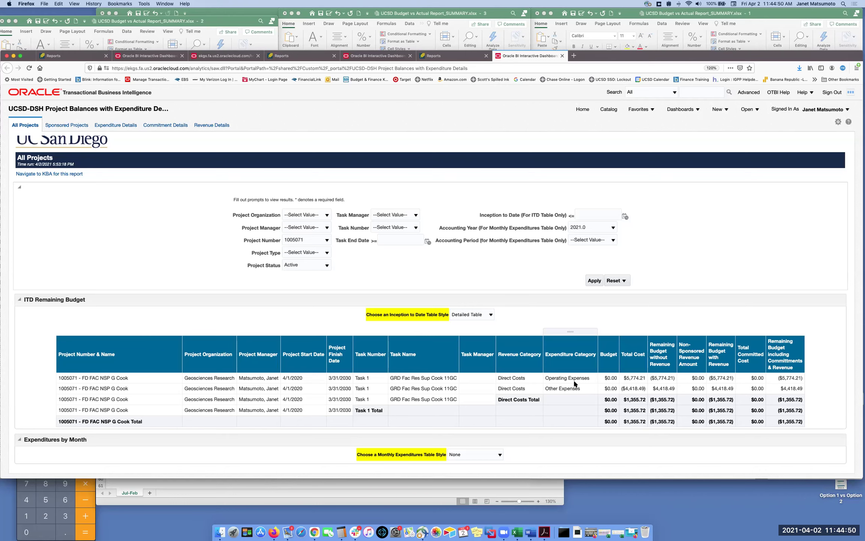
Step: Revisit project 1005071's General Ledger Panorama balances, then clear away the browser window and both blank pop-ups to uncover the Budget vs Actual workbooks
{"action": "left_click", "coordinate": [383, 59]}
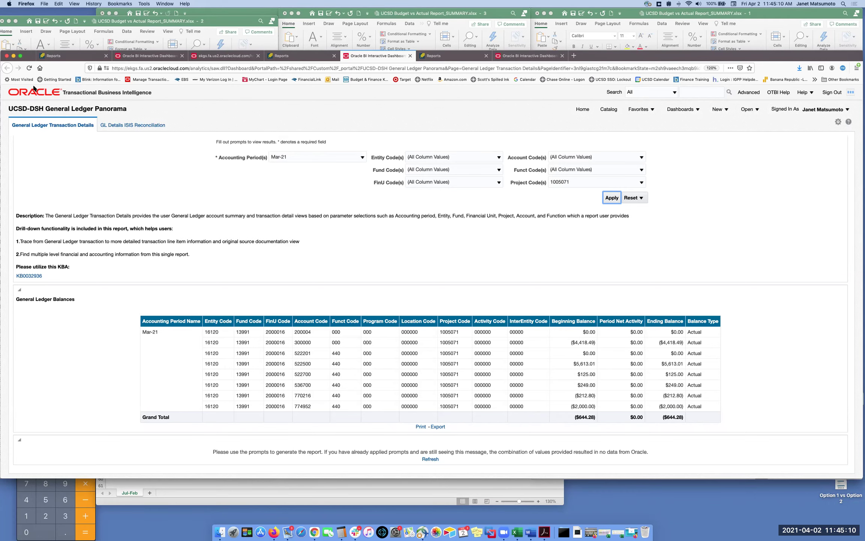
{"action": "left_click", "coordinate": [13, 57]}
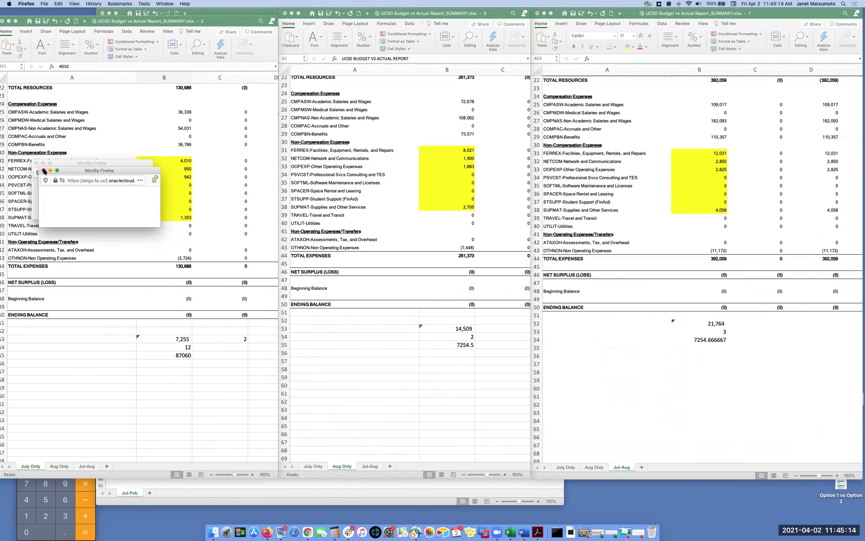
{"action": "left_click", "coordinate": [43, 171]}
{"action": "left_click", "coordinate": [36, 163]}
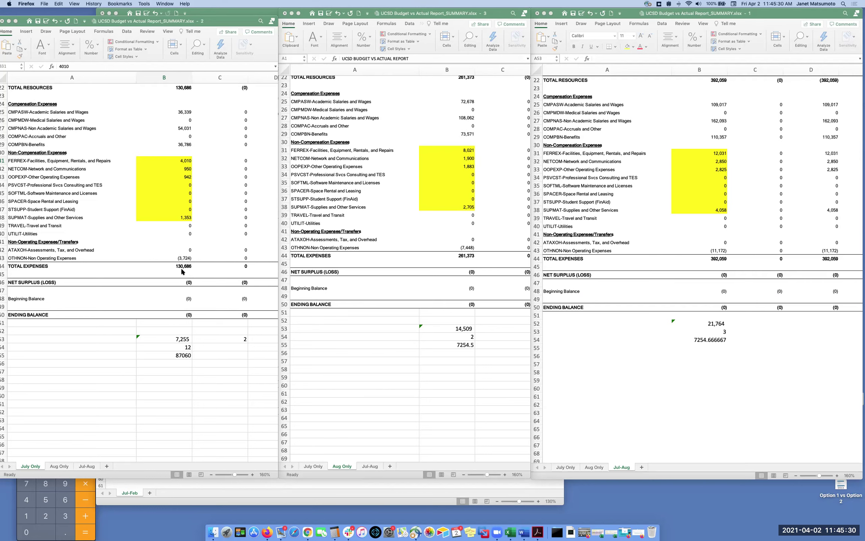
Step: Compare the July Only sheet's non-compensation sum and its 12-month projection with the calculations beneath the Jul-Aug report
{"action": "left_click", "coordinate": [184, 161]}
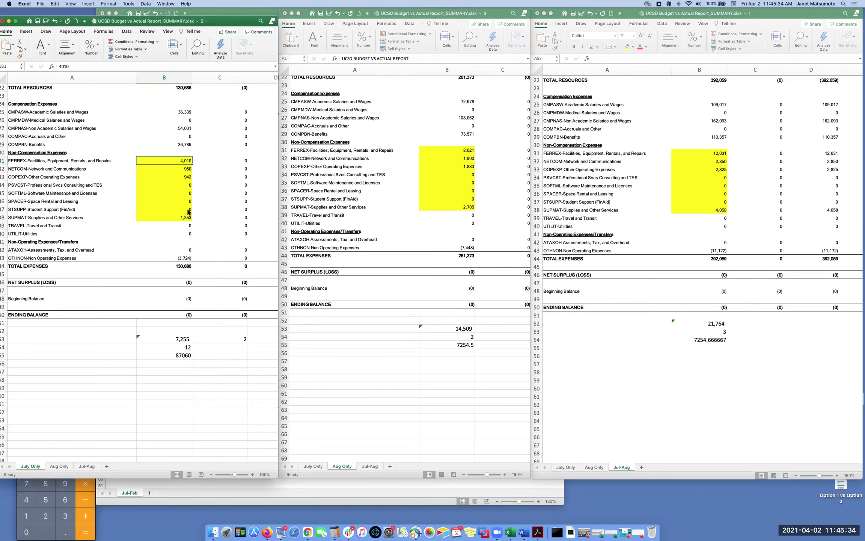
{"action": "left_click", "coordinate": [187, 339]}
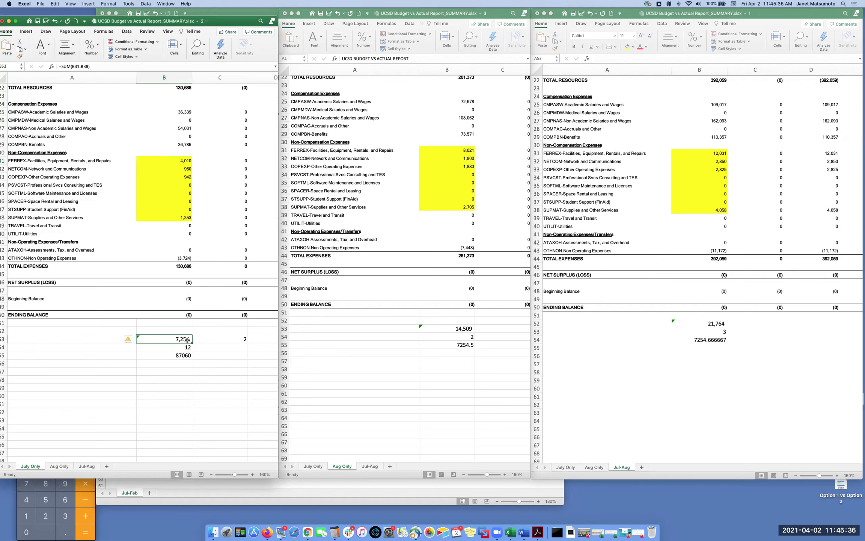
{"action": "left_click", "coordinate": [188, 355]}
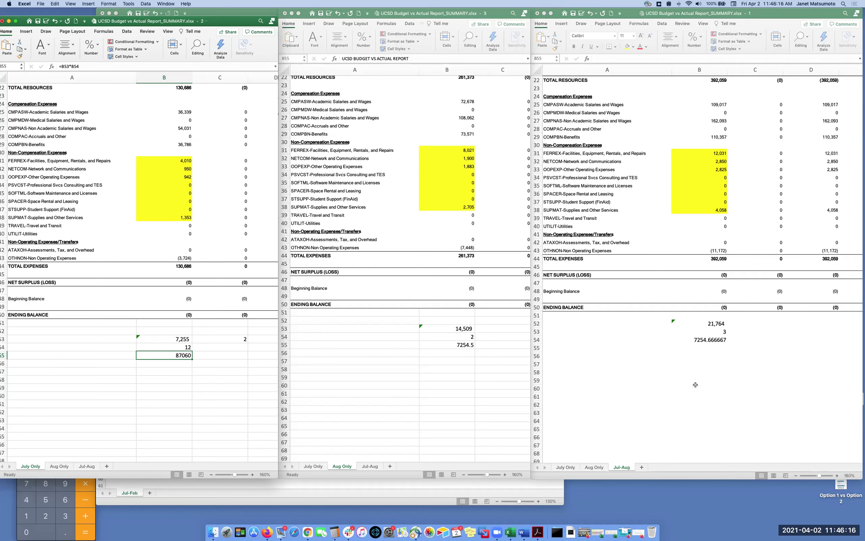
{"action": "left_click", "coordinate": [721, 334]}
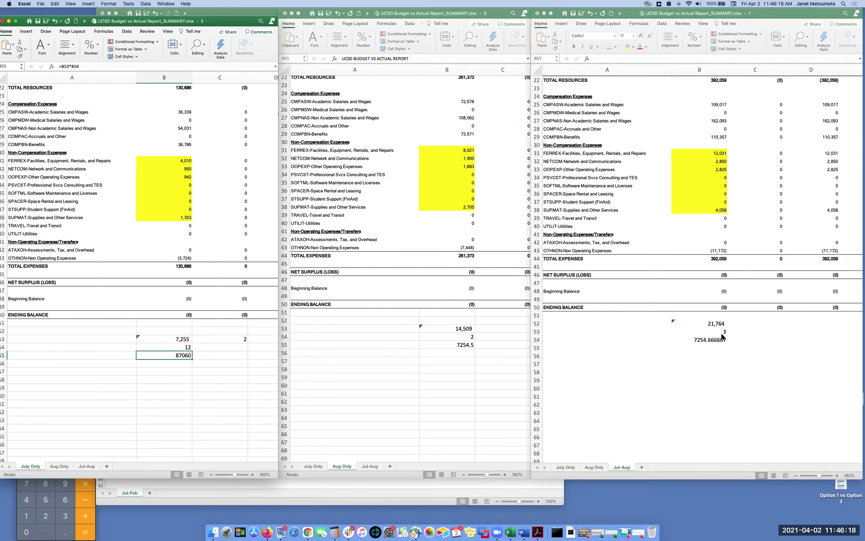
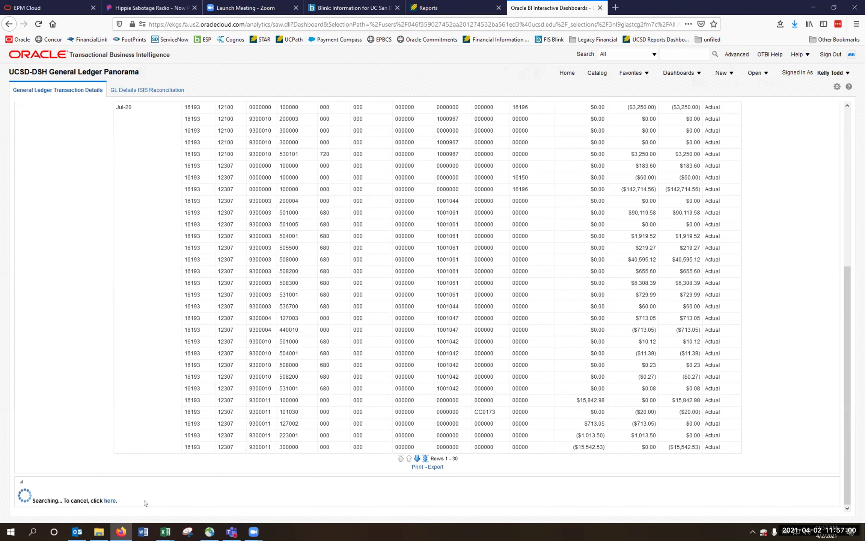
Step: Open the GL Transactions 3-30-21.xlsx workbook and inspect the Transaction Pivot alongside its UCSD-A GL Transactions source data
{"action": "mouse_move", "coordinate": [166, 532]}
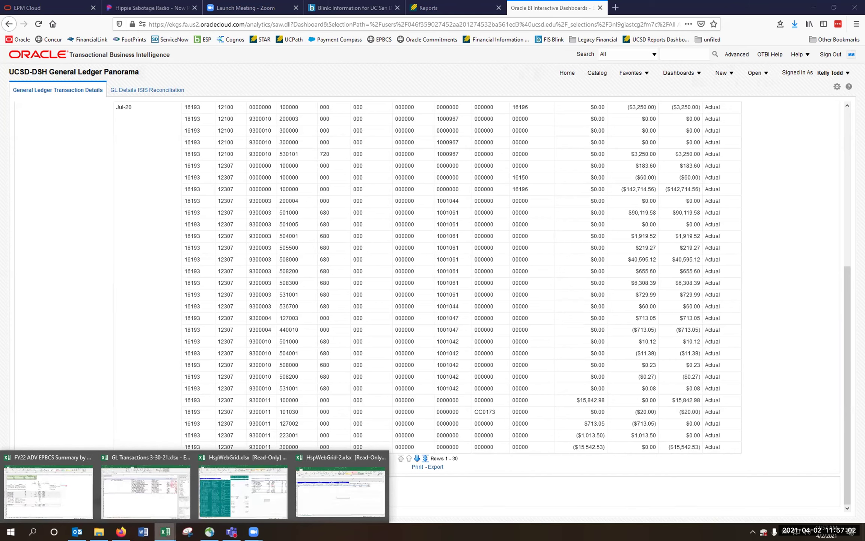
{"action": "left_click", "coordinate": [146, 508]}
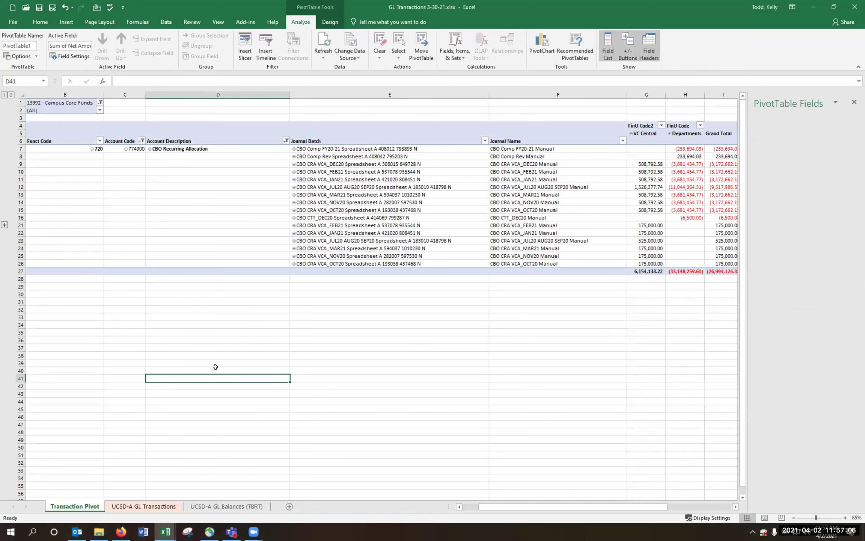
{"action": "left_click", "coordinate": [222, 149]}
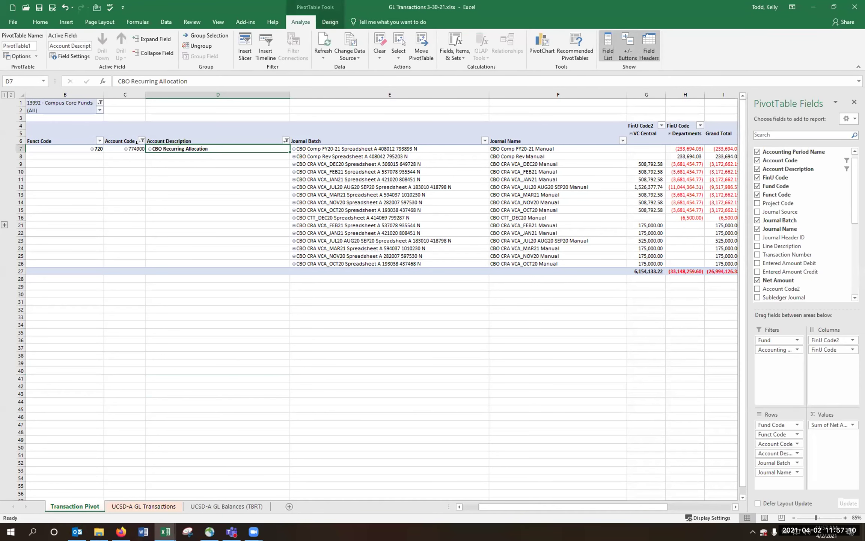
{"action": "left_click", "coordinate": [144, 506]}
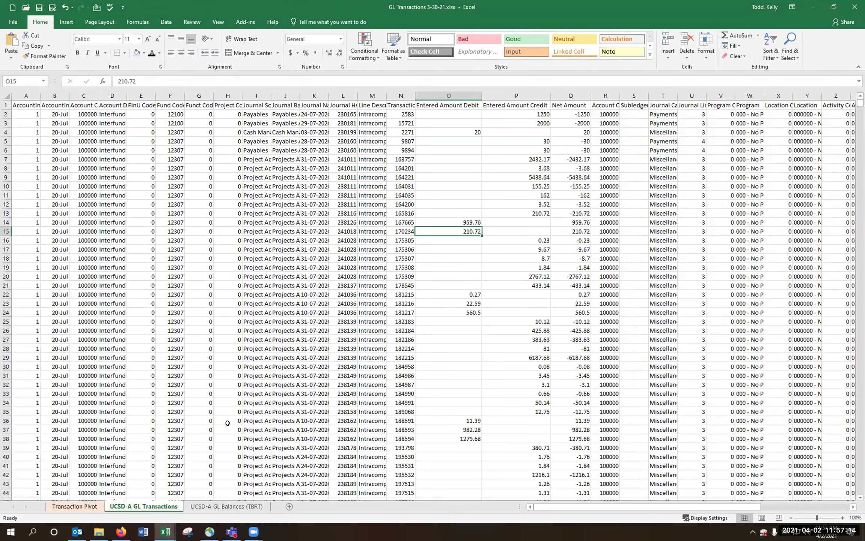
{"action": "left_click", "coordinate": [74, 506]}
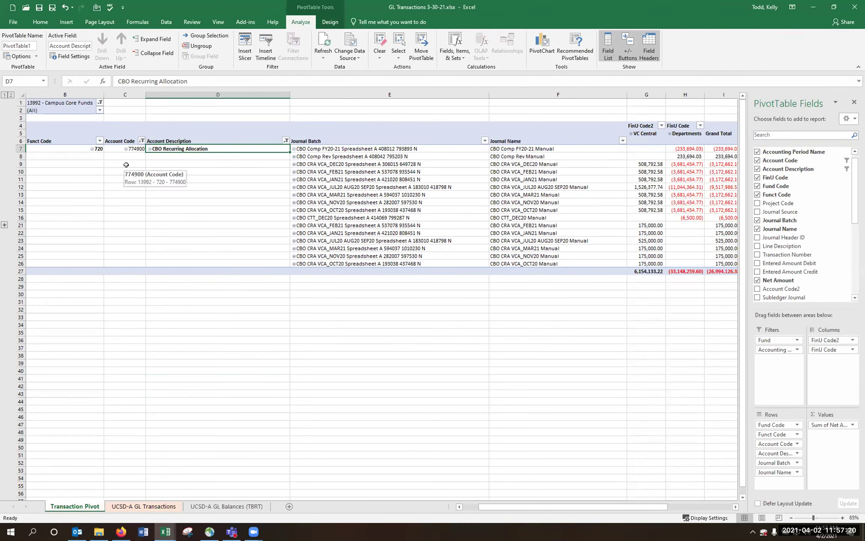
Step: Examine the CBO Recurring Allocation journal batches and their VC Central, Departments and Grand Total amounts in the pivot table
{"action": "left_click", "coordinate": [326, 139]}
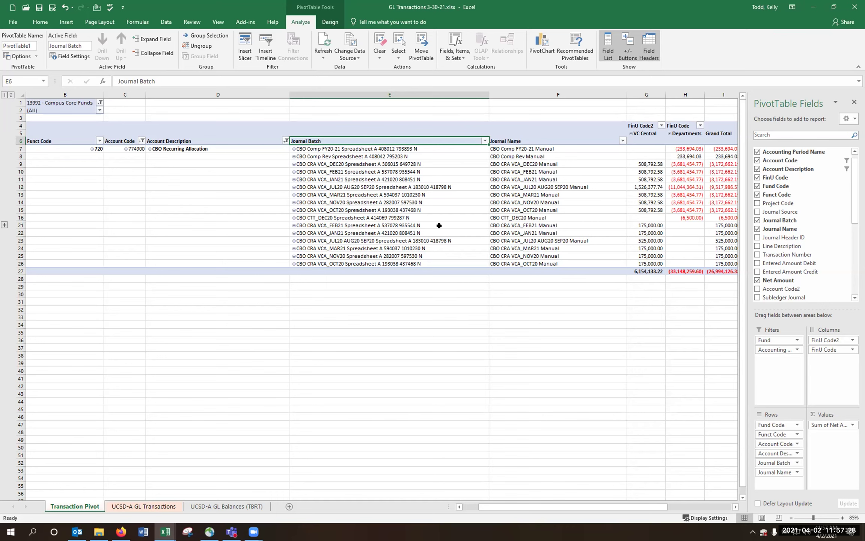
{"action": "left_click", "coordinate": [366, 183]}
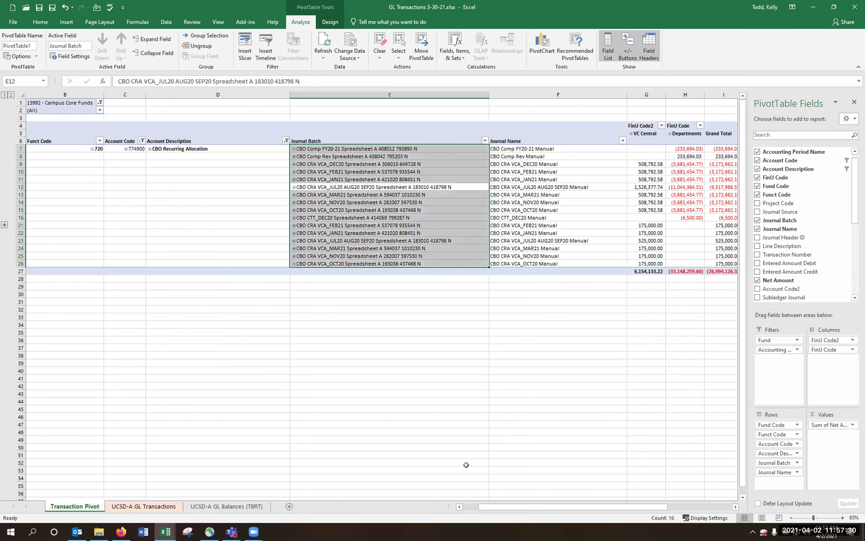
{"action": "scroll", "coordinate": [478, 507], "scroll_direction": "right", "scroll_amount": 3}
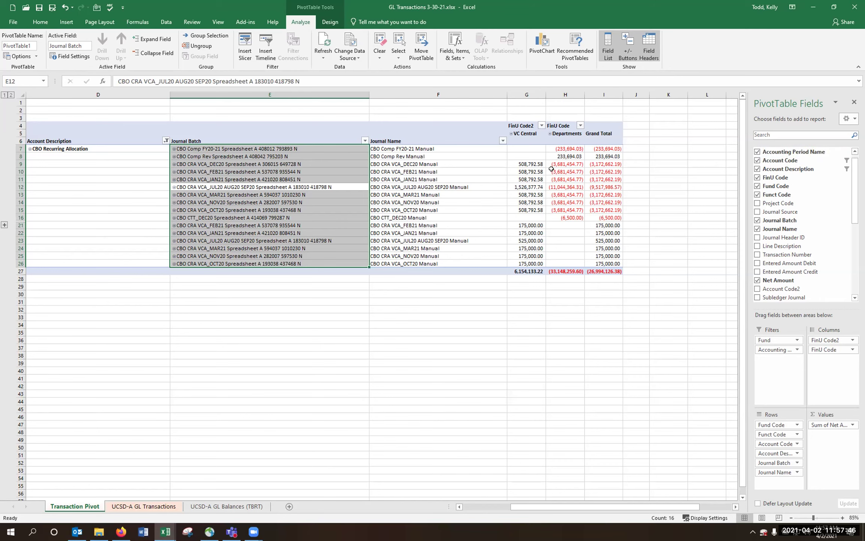
{"action": "left_click_drag", "start_coordinate": [550, 170], "coordinate": [563, 210]}
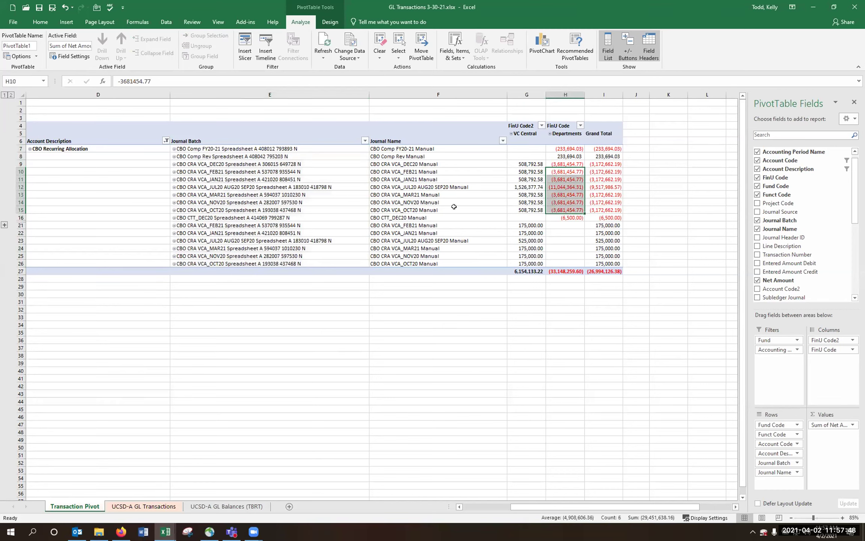
{"action": "left_click", "coordinate": [343, 202]}
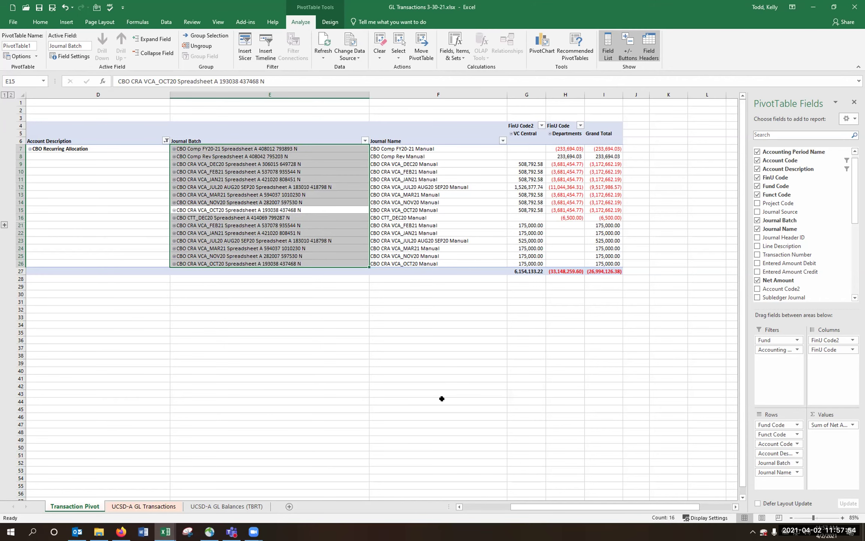
{"action": "left_click", "coordinate": [476, 356]}
{"action": "left_click_drag", "start_coordinate": [605, 179], "coordinate": [605, 225]}
{"action": "left_click", "coordinate": [601, 270]}
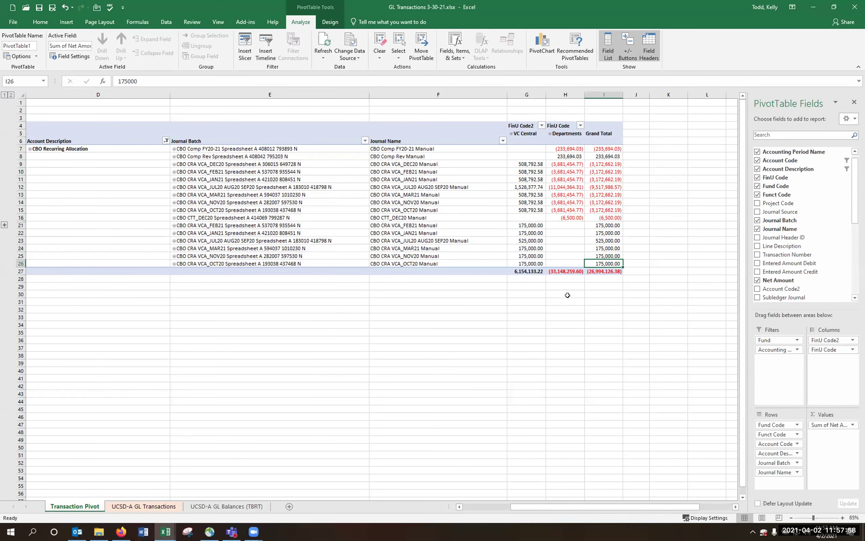
{"action": "left_click_drag", "start_coordinate": [565, 174], "coordinate": [531, 218]}
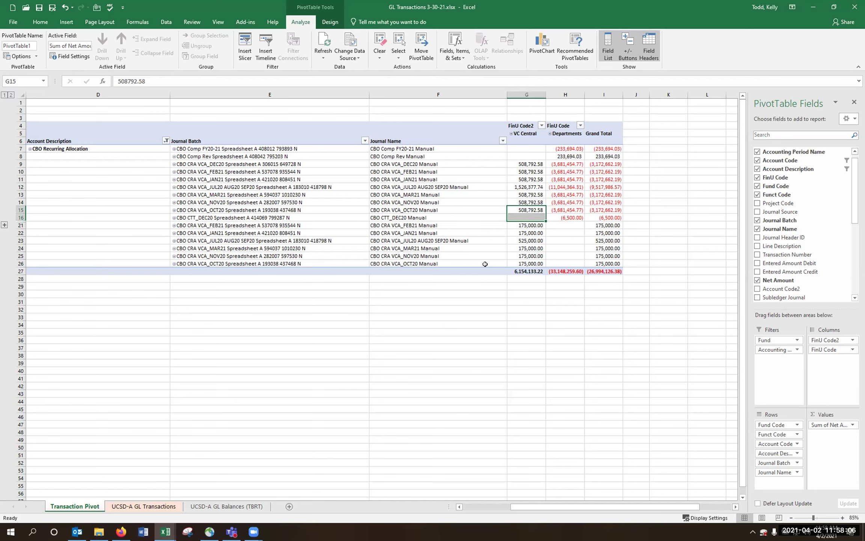
{"action": "left_click_drag", "start_coordinate": [566, 172], "coordinate": [564, 220]}
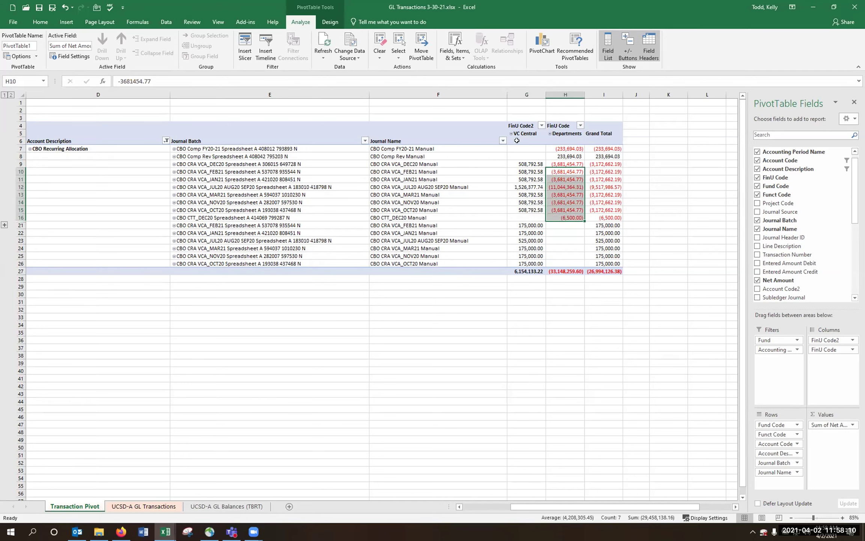
{"action": "left_click", "coordinate": [362, 179]}
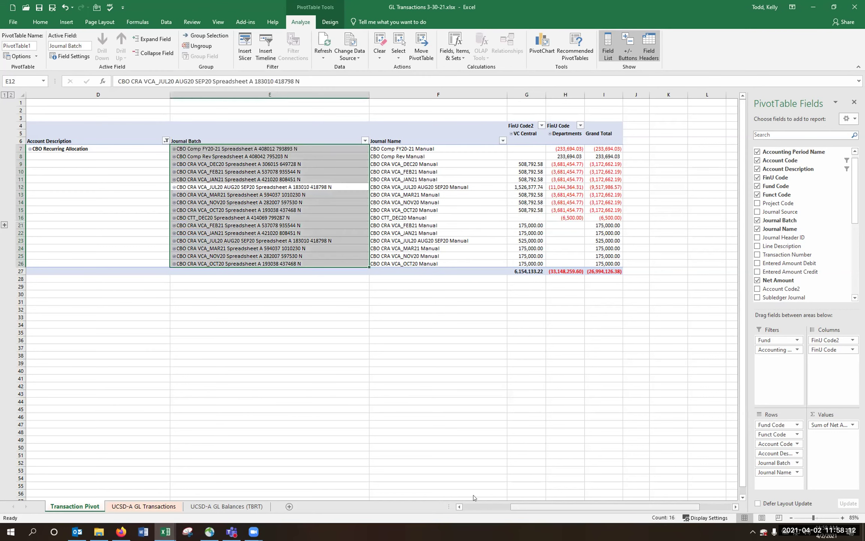
Step: Try filtering the pivot table's FinU Code2 field to 9300011 only, then restore all of its values
{"action": "left_click_drag", "start_coordinate": [511, 506], "coordinate": [464, 507]}
{"action": "left_click", "coordinate": [711, 126]}
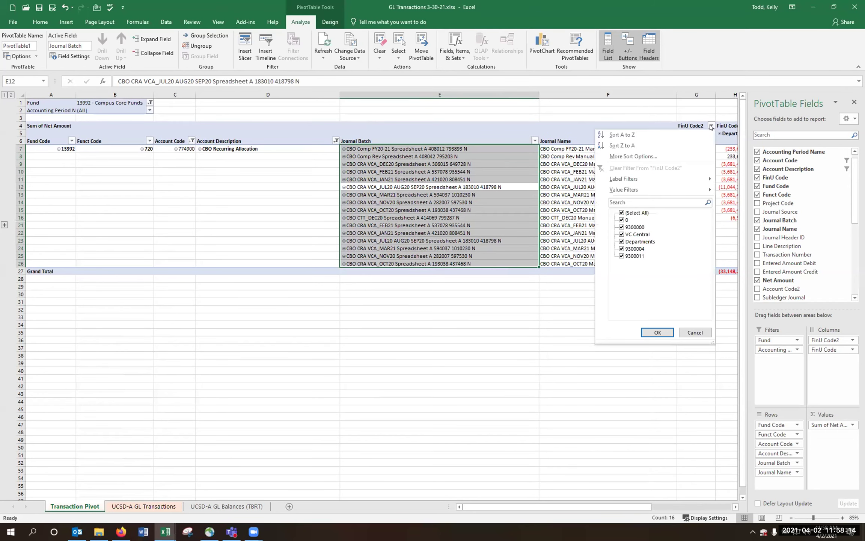
{"action": "left_click", "coordinate": [622, 212]}
{"action": "left_click", "coordinate": [622, 256]}
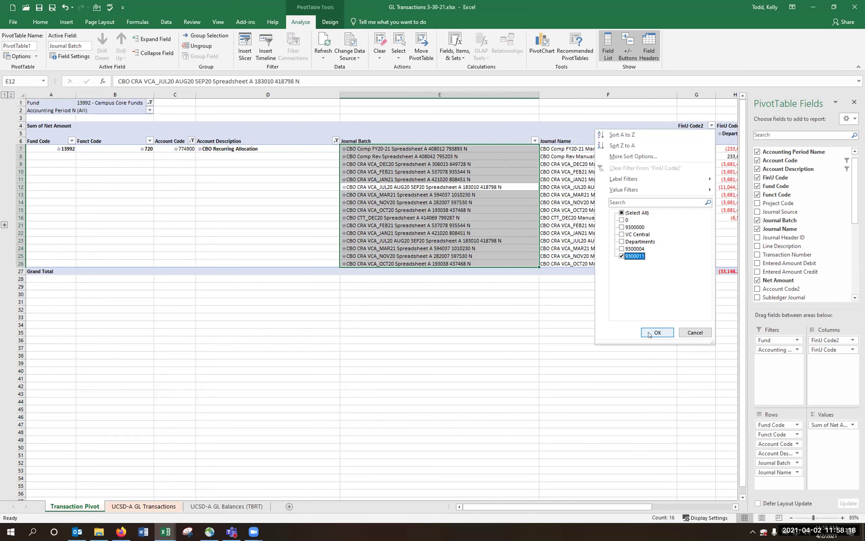
{"action": "left_click", "coordinate": [657, 332]}
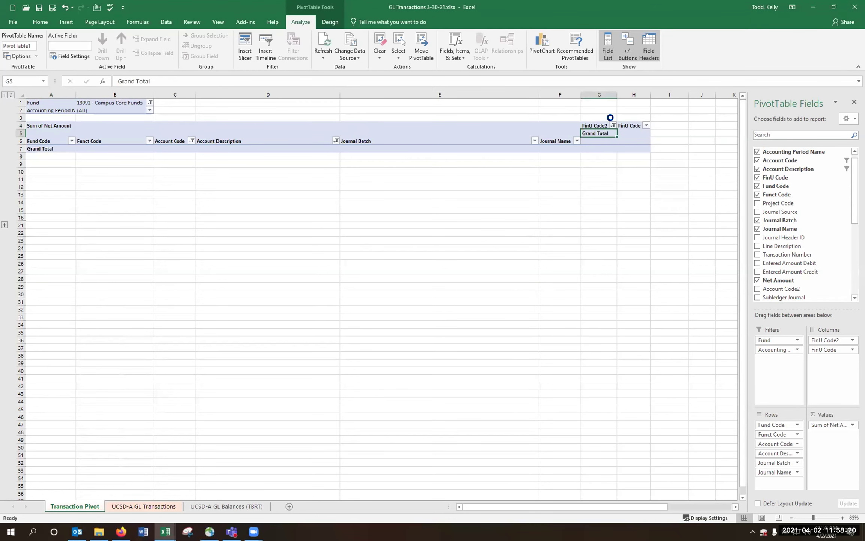
{"action": "left_click", "coordinate": [612, 125]}
{"action": "left_click", "coordinate": [524, 213]}
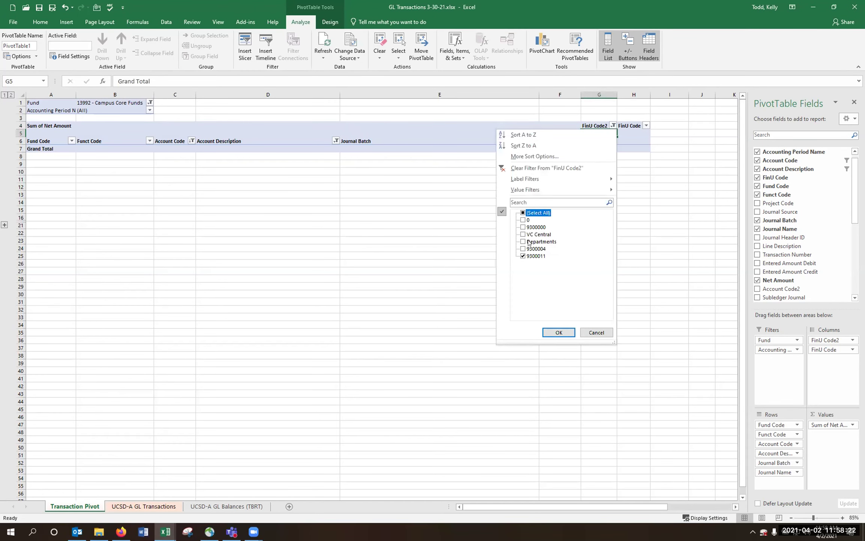
{"action": "left_click", "coordinate": [545, 331]}
Step: Filter the pivot table's FinU Code field to show only 9300009
{"action": "left_click", "coordinate": [726, 125]}
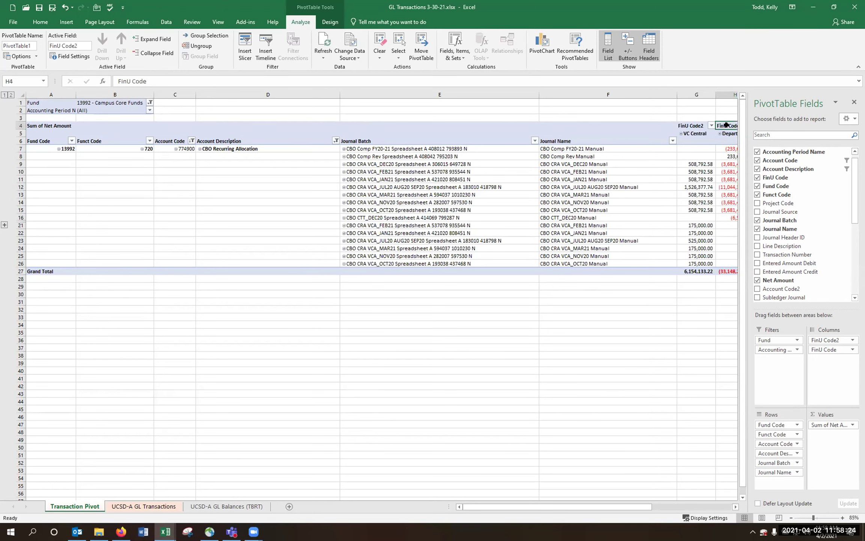
{"action": "left_click_drag", "start_coordinate": [658, 507], "coordinate": [690, 507]}
{"action": "left_click", "coordinate": [623, 125]}
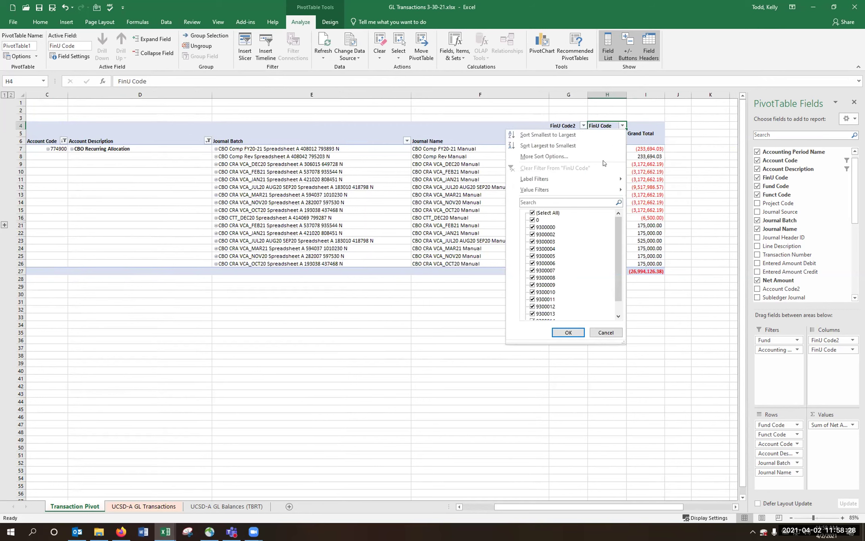
{"action": "left_click", "coordinate": [533, 213]}
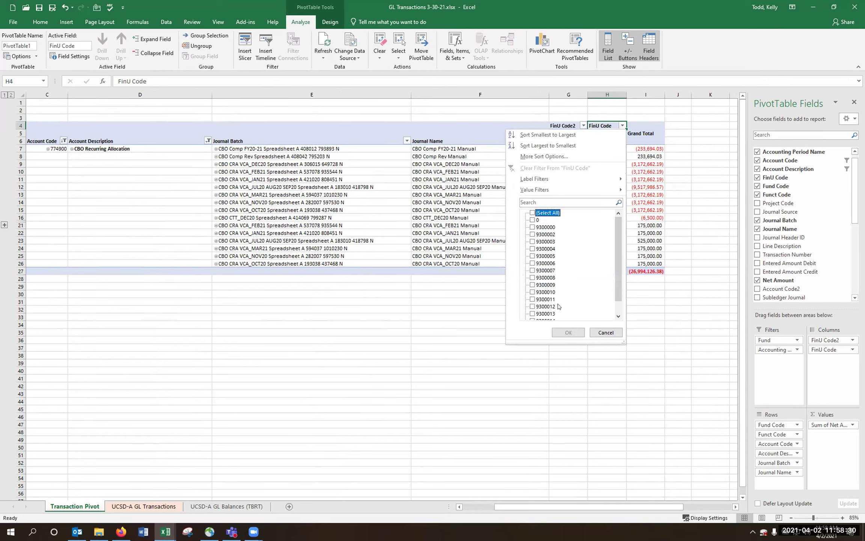
{"action": "left_click", "coordinate": [532, 284]}
{"action": "left_click", "coordinate": [567, 332]}
{"action": "left_click", "coordinate": [474, 187]}
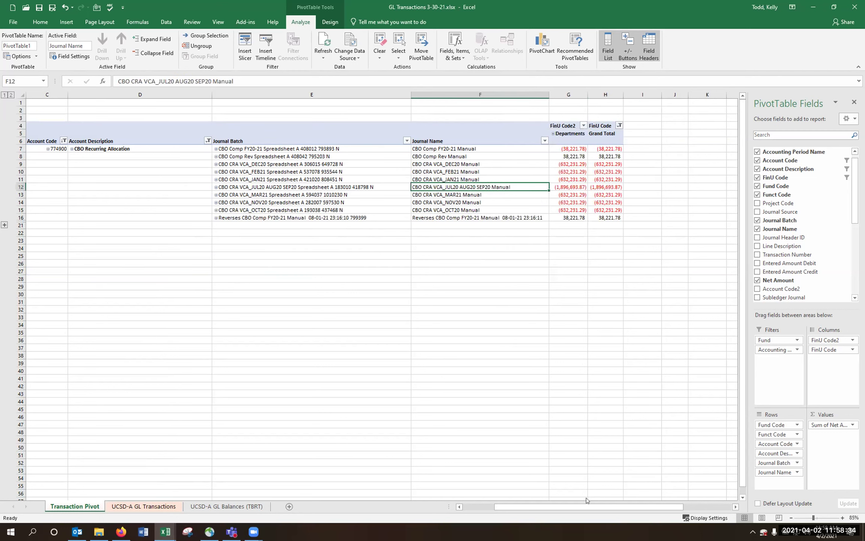
Step: Move Accounting Period Name from the pivot filters to the columns below FinU Code and expand the Departments group
{"action": "mouse_move", "coordinate": [766, 349]}
{"action": "left_mouse_down"}
{"action": "mouse_move", "coordinate": [800, 357]}
{"action": "mouse_move", "coordinate": [804, 343]}
{"action": "mouse_move", "coordinate": [828, 359]}
{"action": "left_mouse_up"}
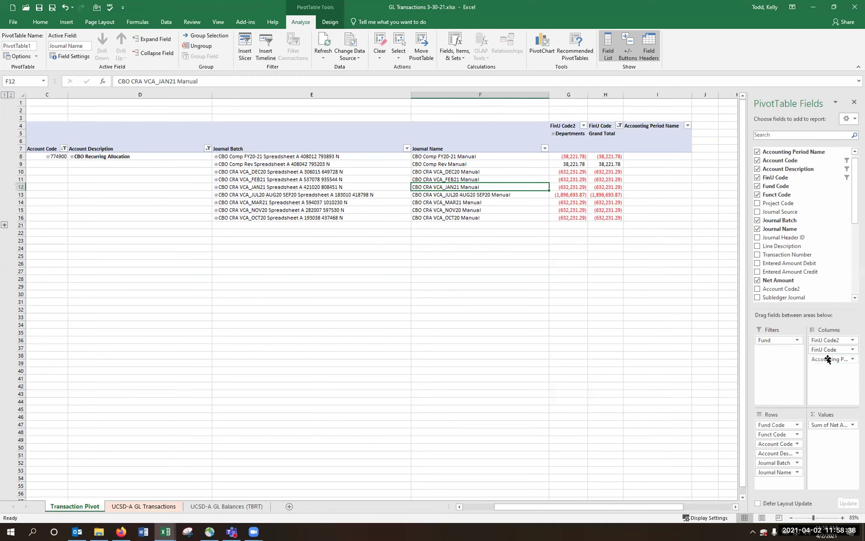
{"action": "left_click", "coordinate": [607, 156]}
{"action": "left_click", "coordinate": [554, 133]}
{"action": "left_click_drag", "start_coordinate": [607, 499], "coordinate": [639, 500]}
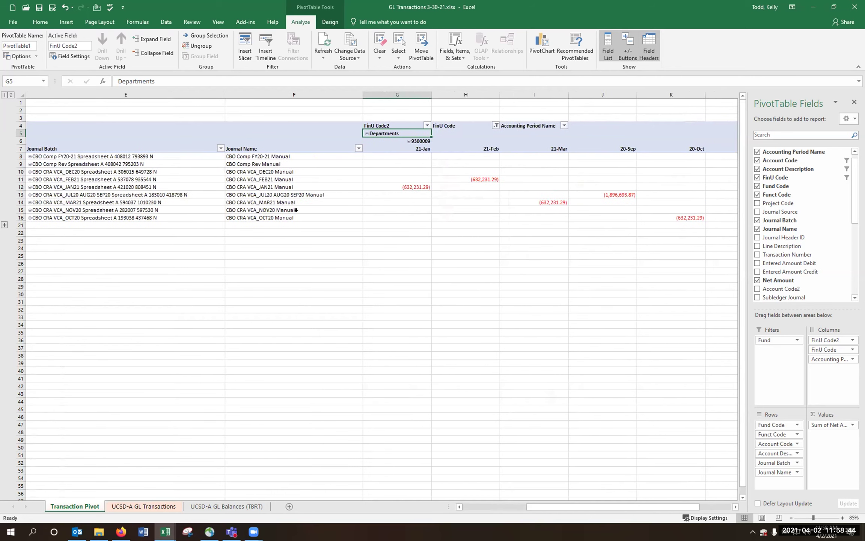
Step: Check the CBO CRA VCA_JAN21 journal batch amount for FinU 9300009 in the 21-Jan accounting period
{"action": "left_click", "coordinate": [185, 185]}
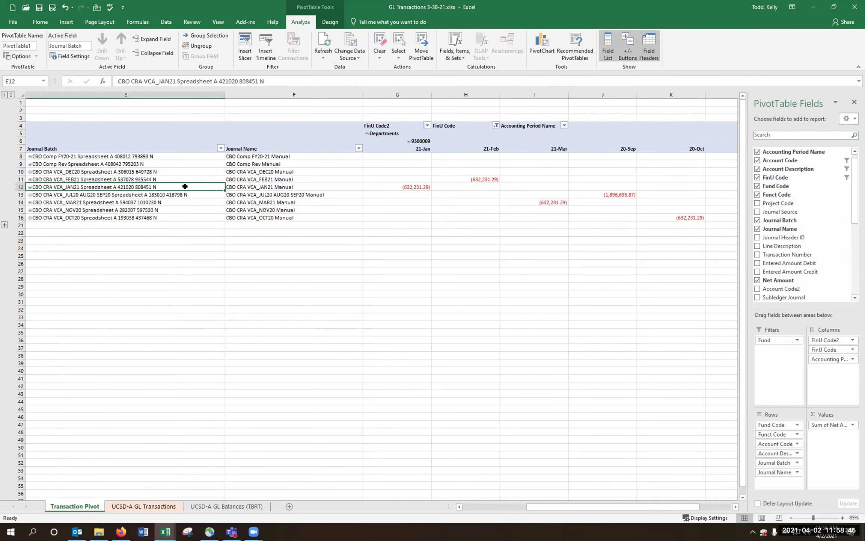
{"action": "left_click", "coordinate": [424, 148]}
{"action": "left_click", "coordinate": [424, 140]}
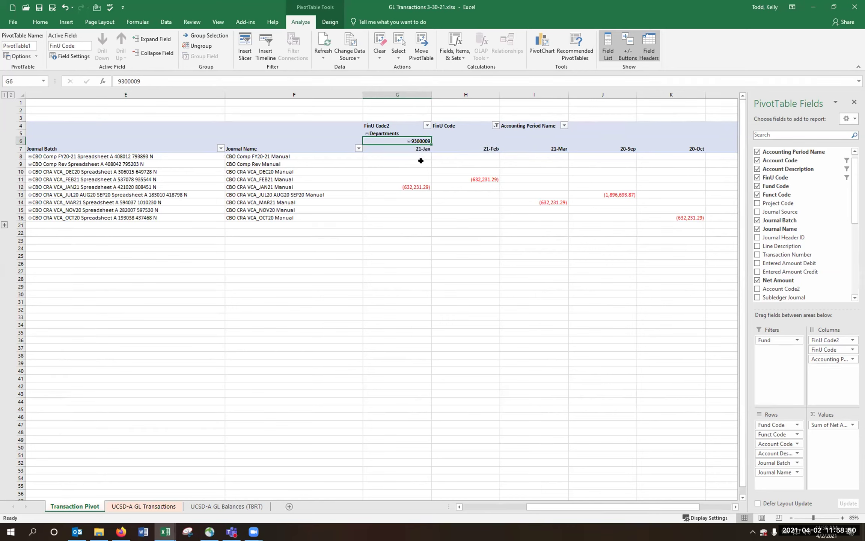
{"action": "left_click", "coordinate": [415, 187]}
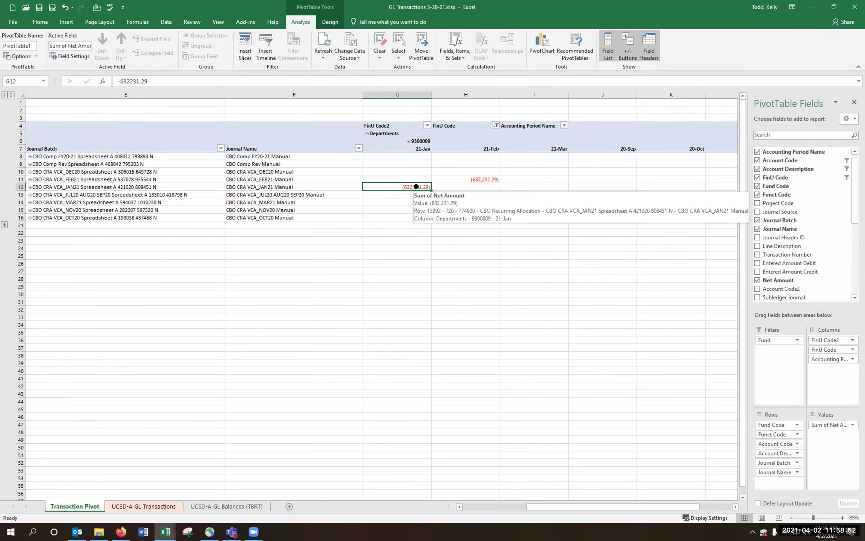
Step: Check the journal name of the CBO CRA VCA_JAN21 batch, its account description and the Account Description filter choices, leaving the filter as is
{"action": "left_click", "coordinate": [307, 188]}
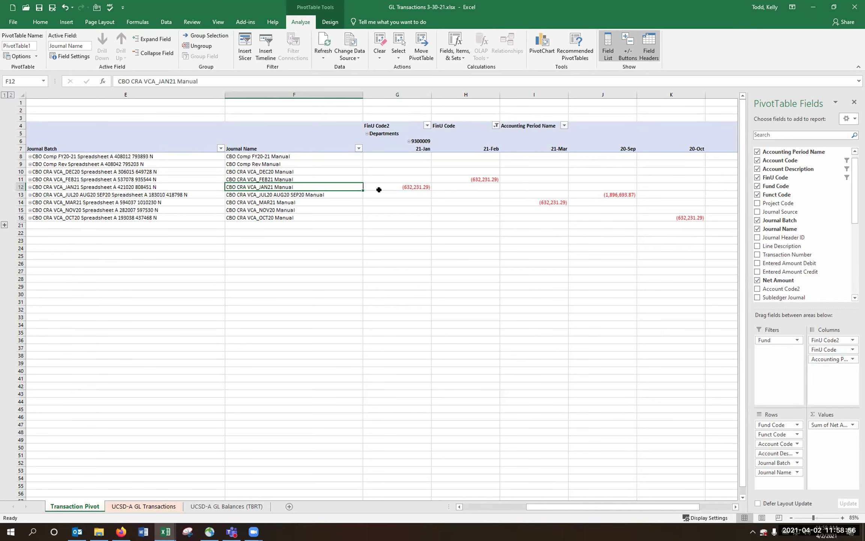
{"action": "mouse_move", "coordinate": [371, 186]}
{"action": "left_click_drag", "start_coordinate": [542, 503], "coordinate": [465, 500]}
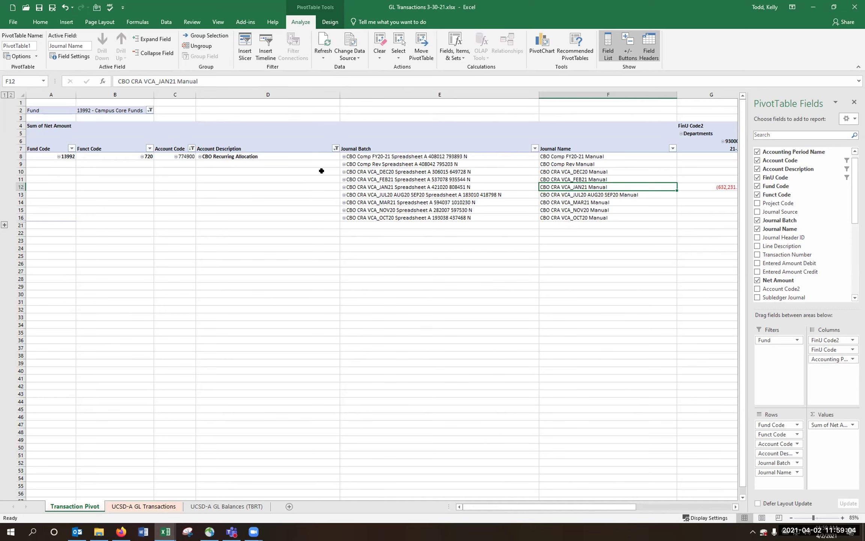
{"action": "left_click", "coordinate": [230, 156]}
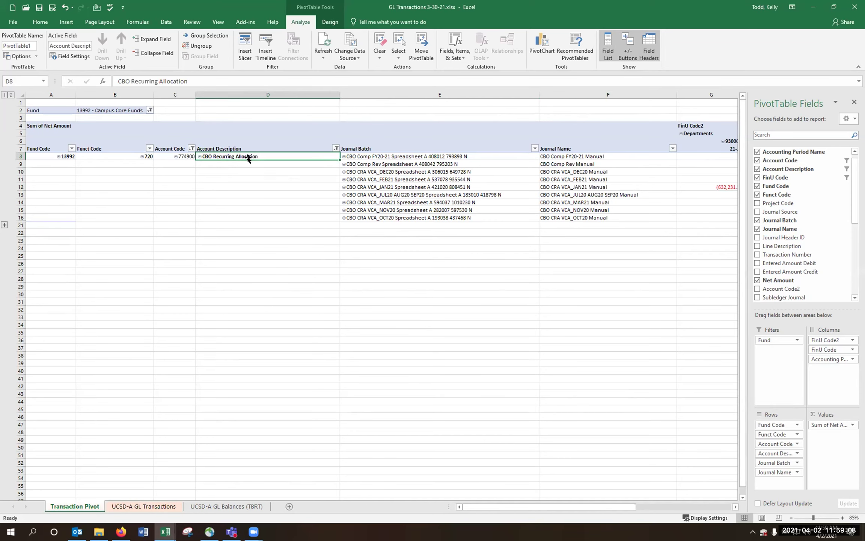
{"action": "left_click", "coordinate": [336, 147]}
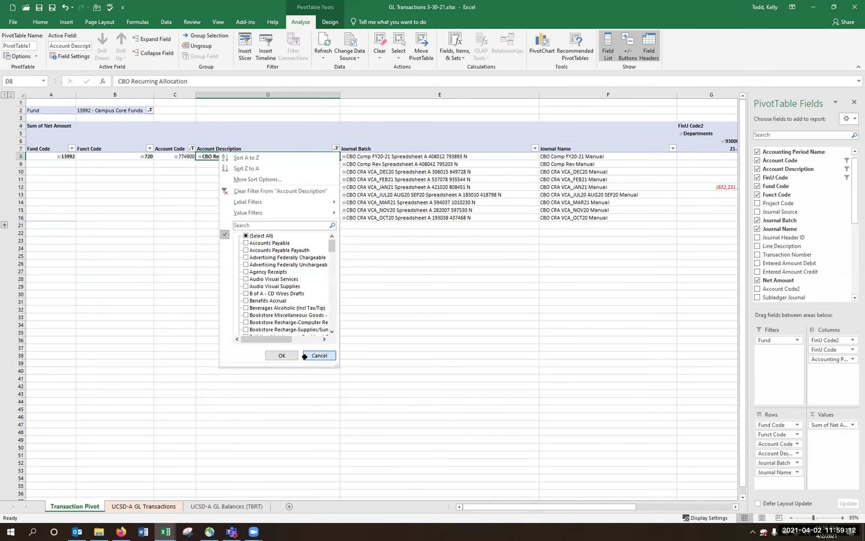
{"action": "left_click", "coordinate": [318, 355]}
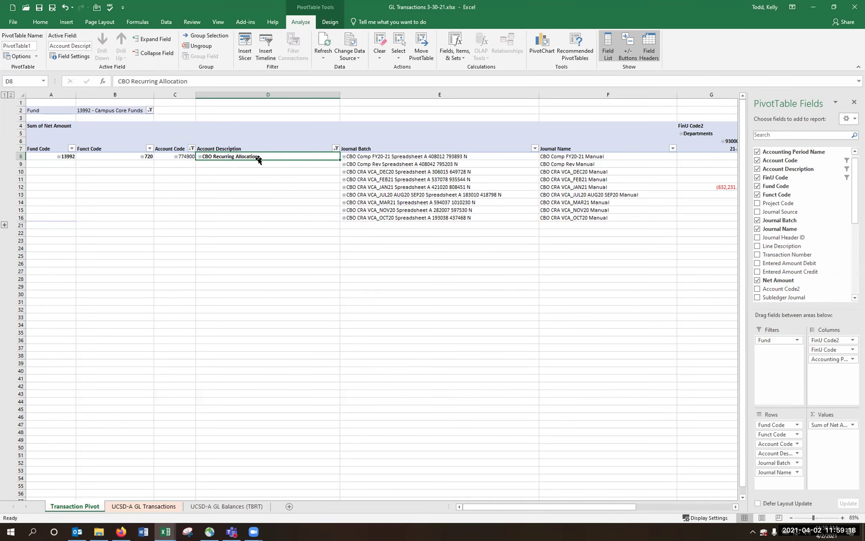
Step: Examine the journal batches under CBO Recurring Allocation, including the CBO CRA VCA_JUL20 AUG20 SEP20 batch
{"action": "left_click", "coordinate": [432, 210]}
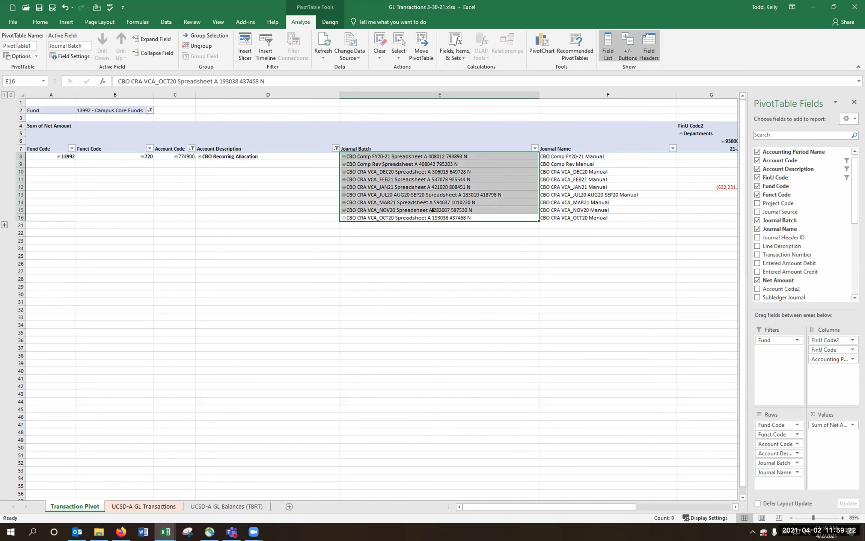
{"action": "left_click", "coordinate": [486, 192], "text": "ctrl"}
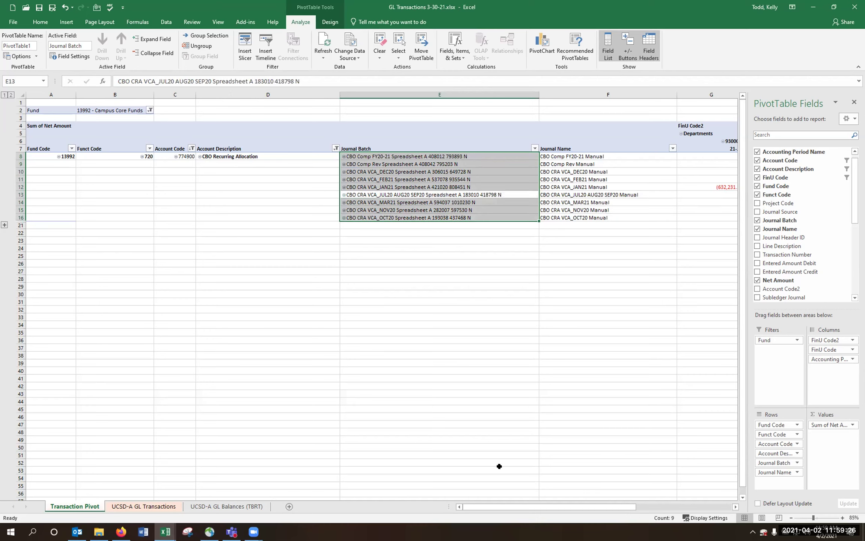
{"action": "left_click", "coordinate": [234, 176]}
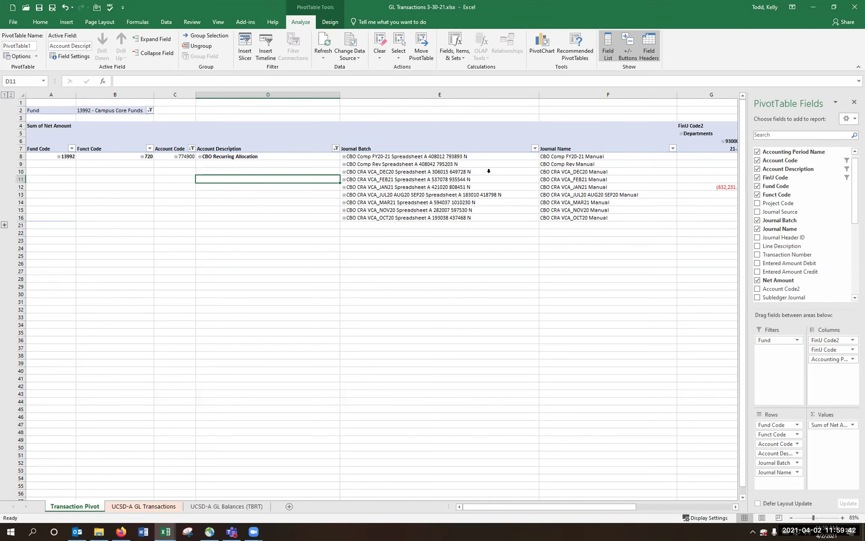
{"action": "left_click", "coordinate": [497, 193]}
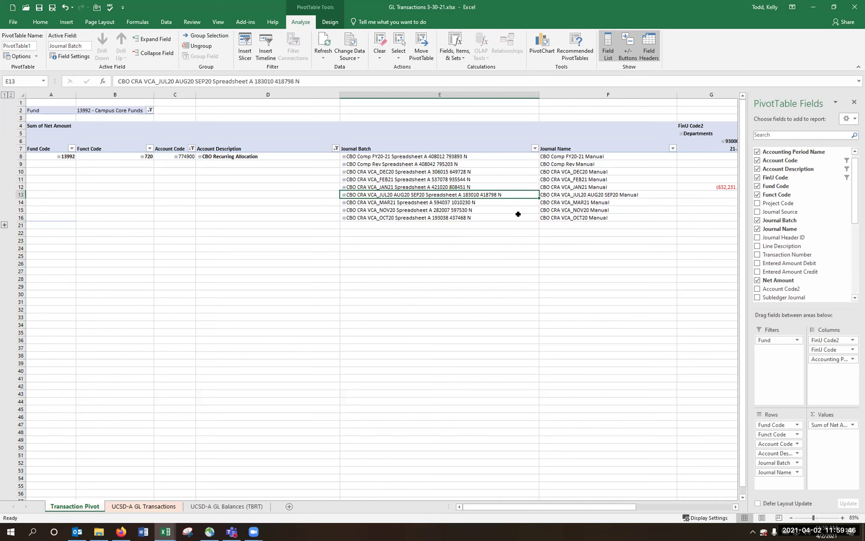